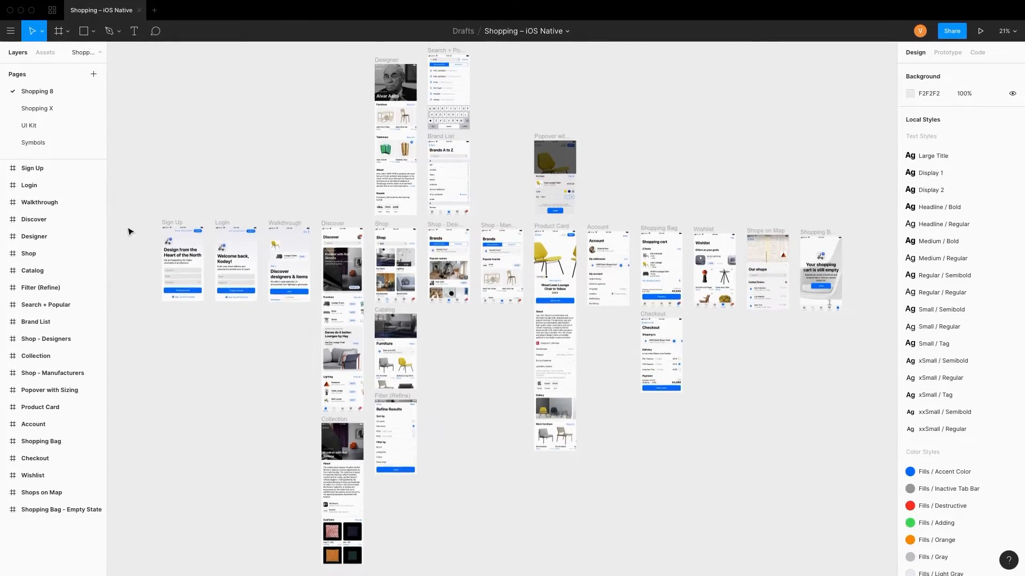
Look over the iPhone screens on the Shopping 8 page, and open the Shopping X page.
scroll(129, 231, right, 10)
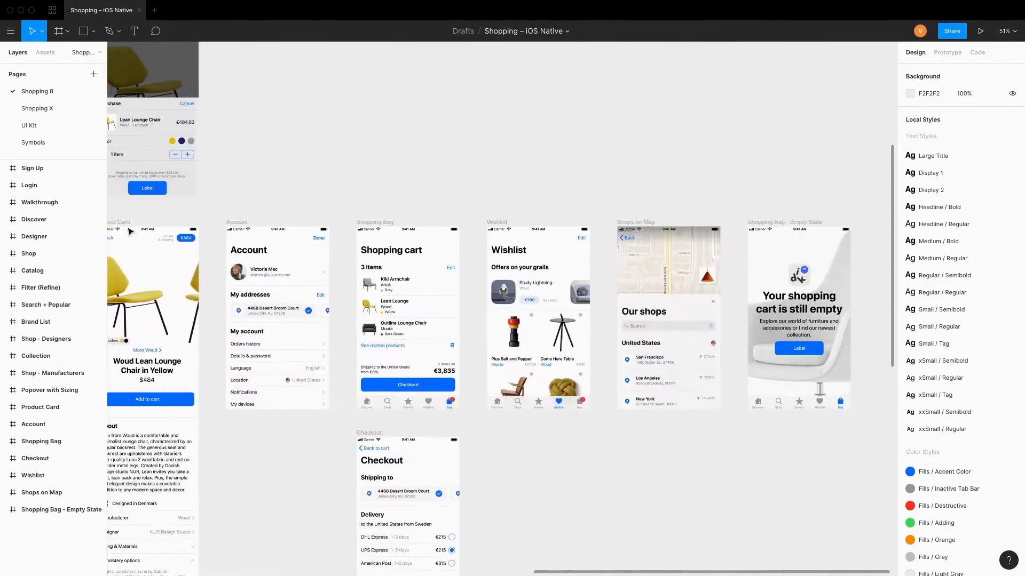
scroll(129, 231, left, 20)
scroll(130, 232, left, 2)
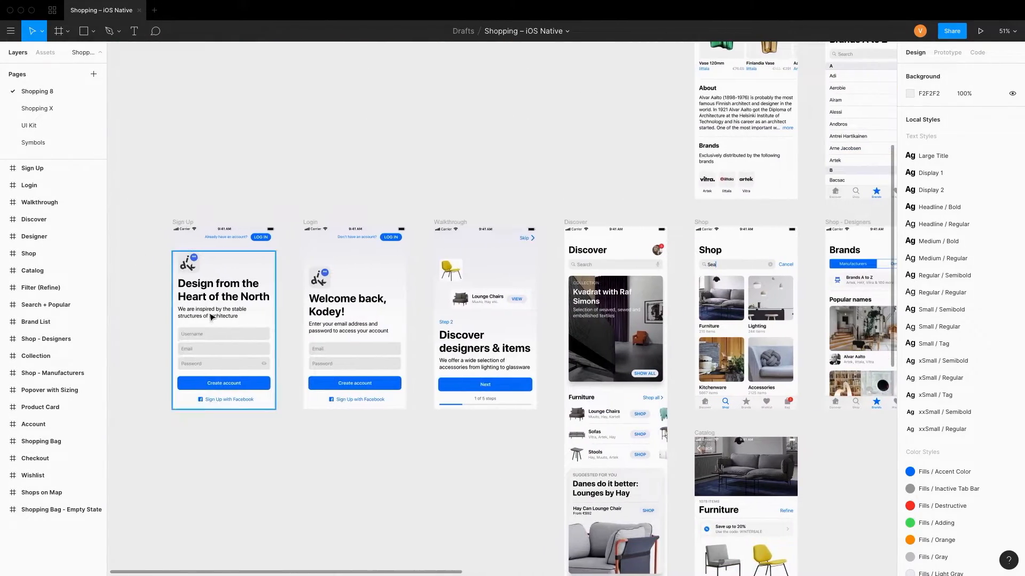
click(210, 333)
click(202, 175)
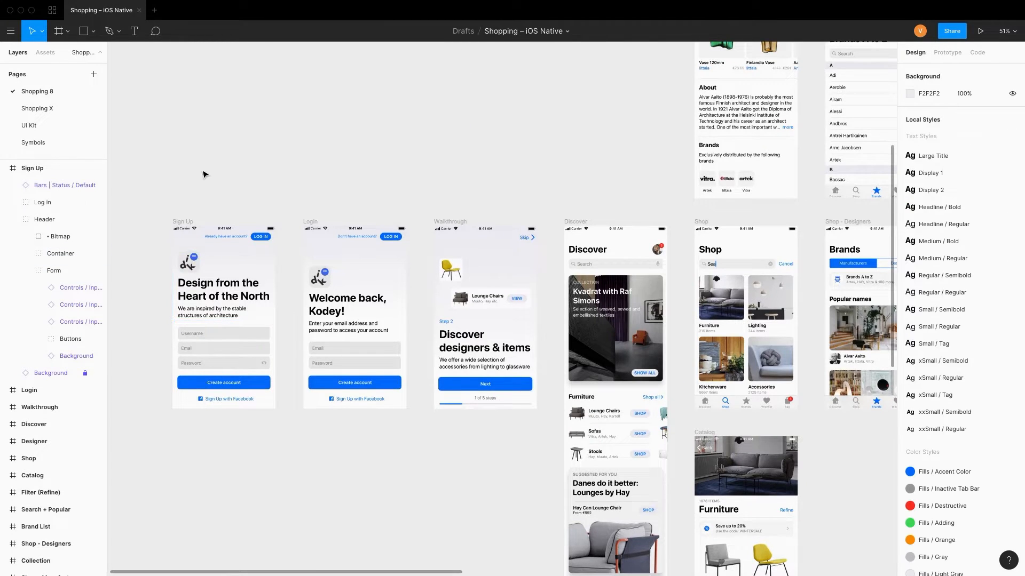
key(shift+1)
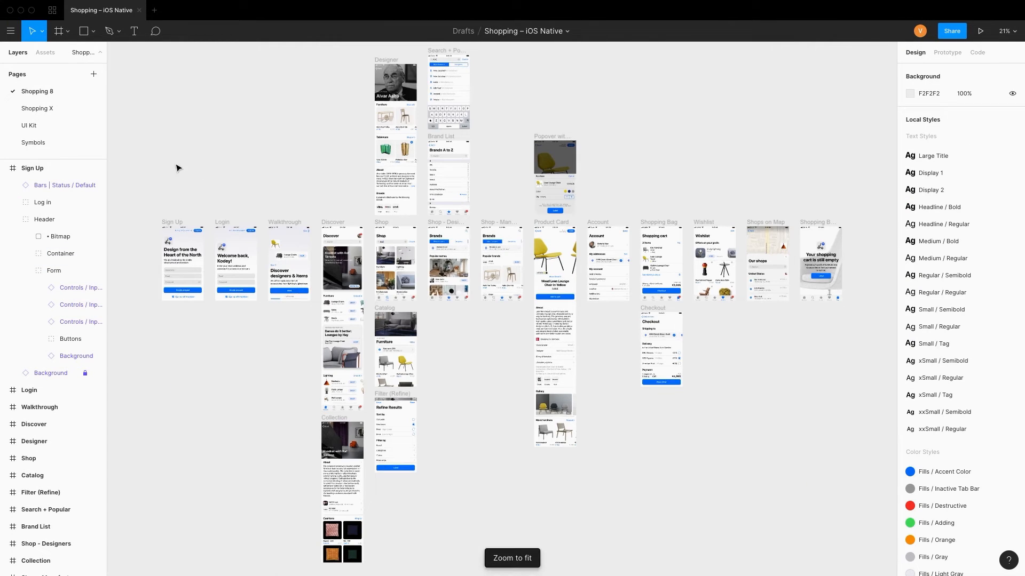
click(16, 109)
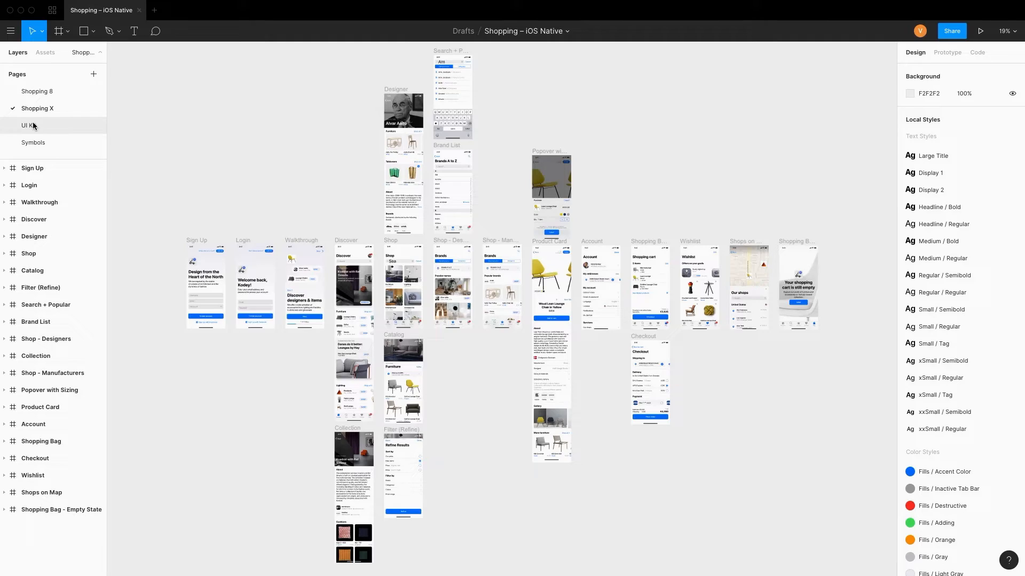
Open the UI Kit page and browse the text styles available for the Large Title sample.
click(33, 124)
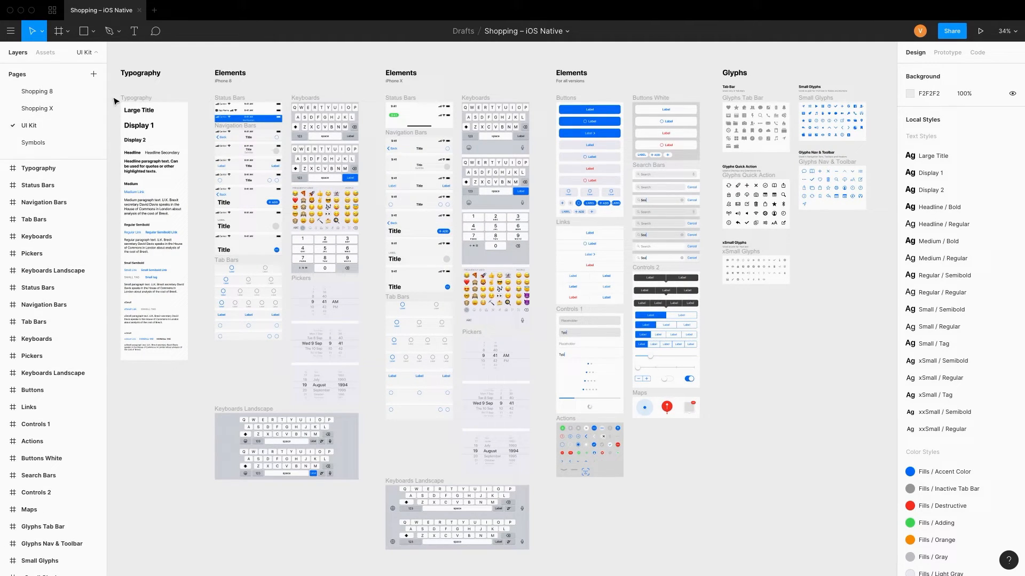
scroll(114, 101, up, 5)
click(163, 127)
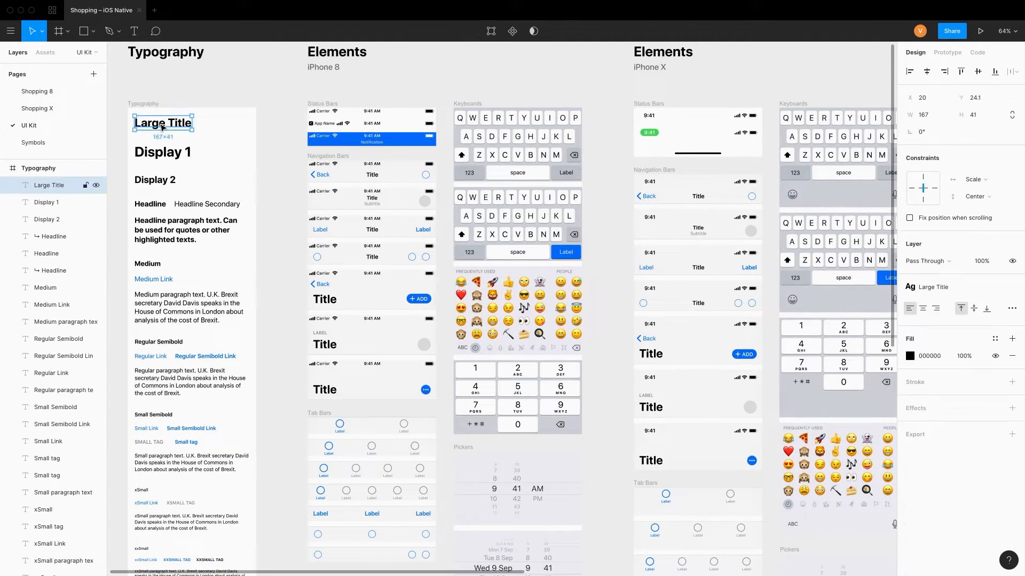
click(932, 289)
scroll(955, 384, down, 3)
scroll(955, 384, up, 3)
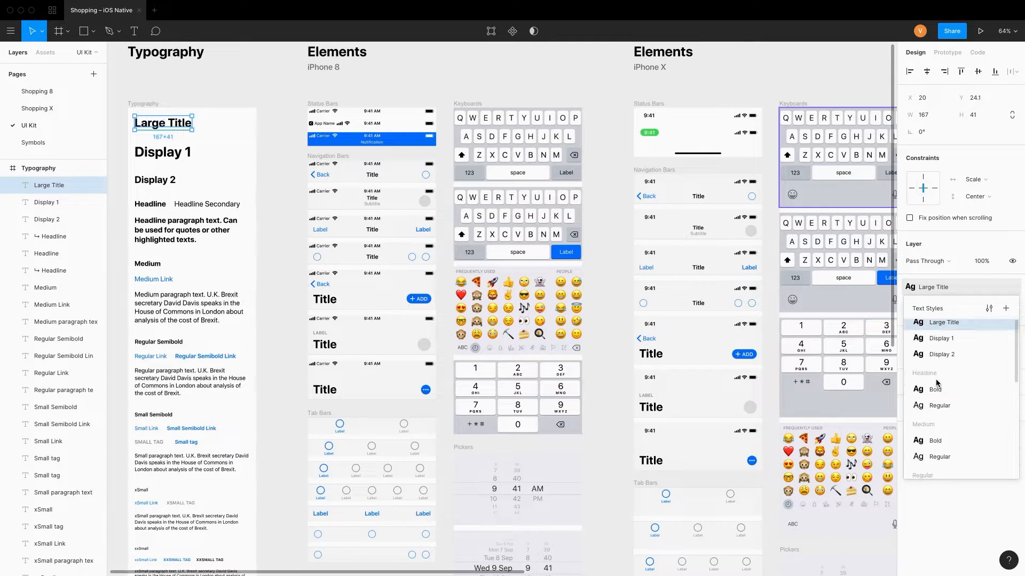
scroll(362, 129, up, 3)
click(362, 129)
Examine the UI Kit's glyph sets and inspect the iPhone 8 navigation bar variants.
scroll(366, 131, right, 15)
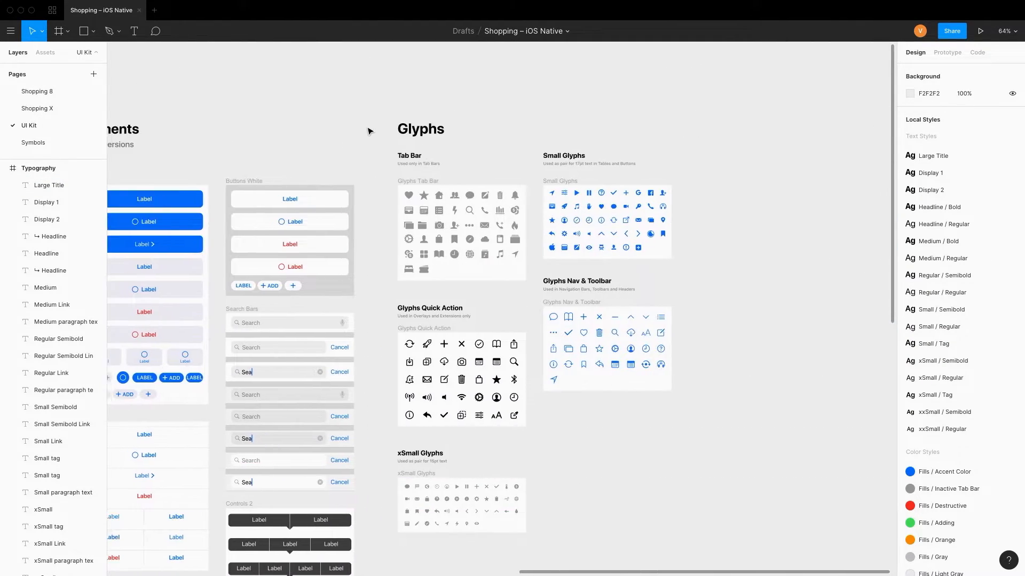
scroll(370, 131, left, 15)
click(544, 275)
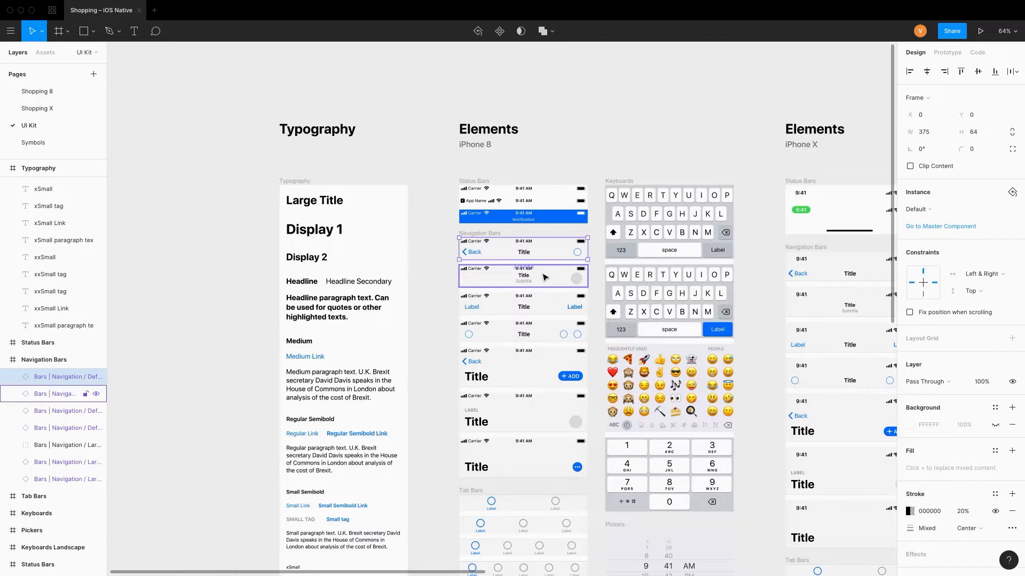
click(544, 360)
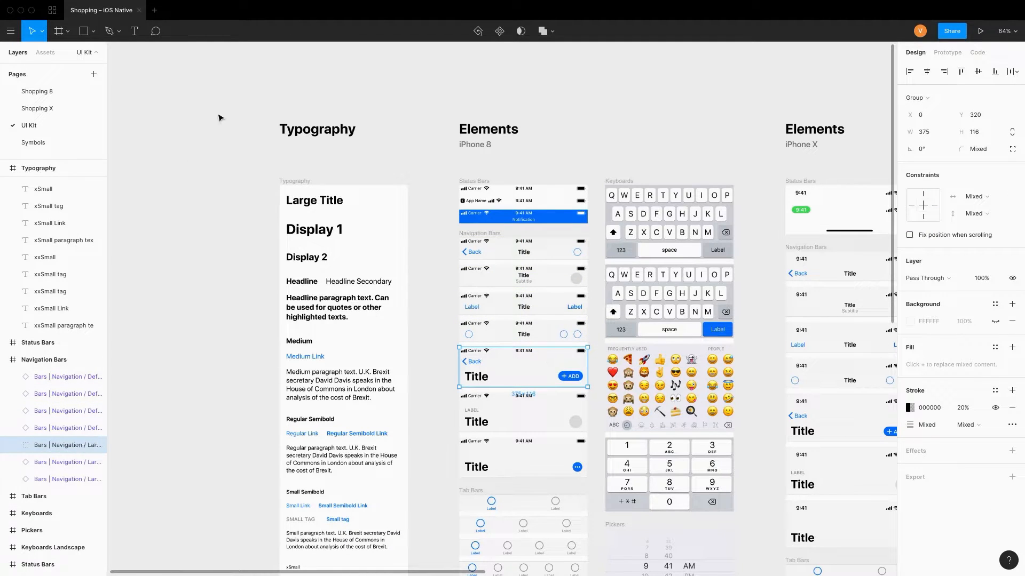
click(219, 117)
key(shift+1)
Open the Symbols page and look through the master components on its Assets and Bars boards.
click(18, 141)
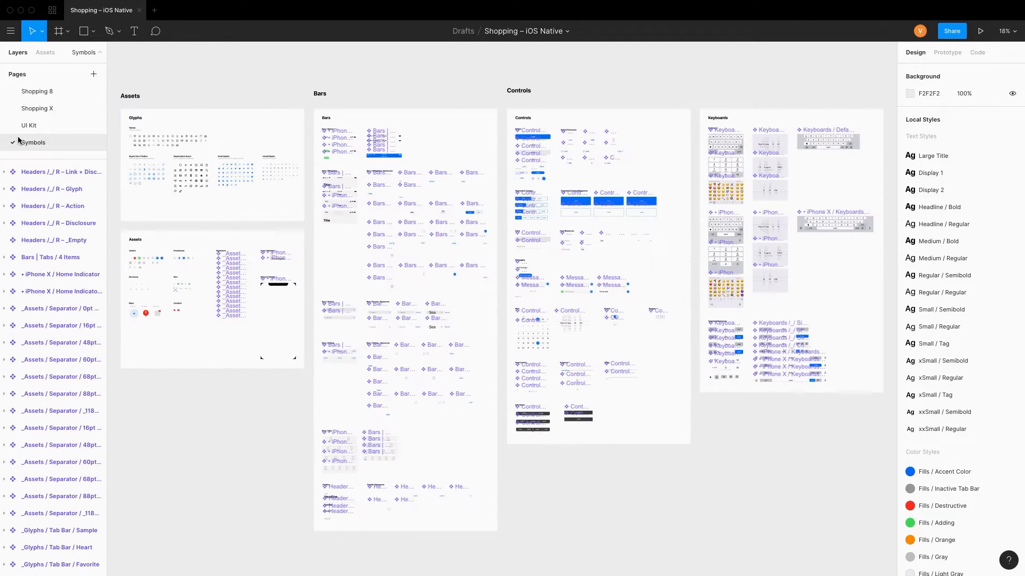
scroll(112, 96, up, 6)
scroll(112, 98, down, 8)
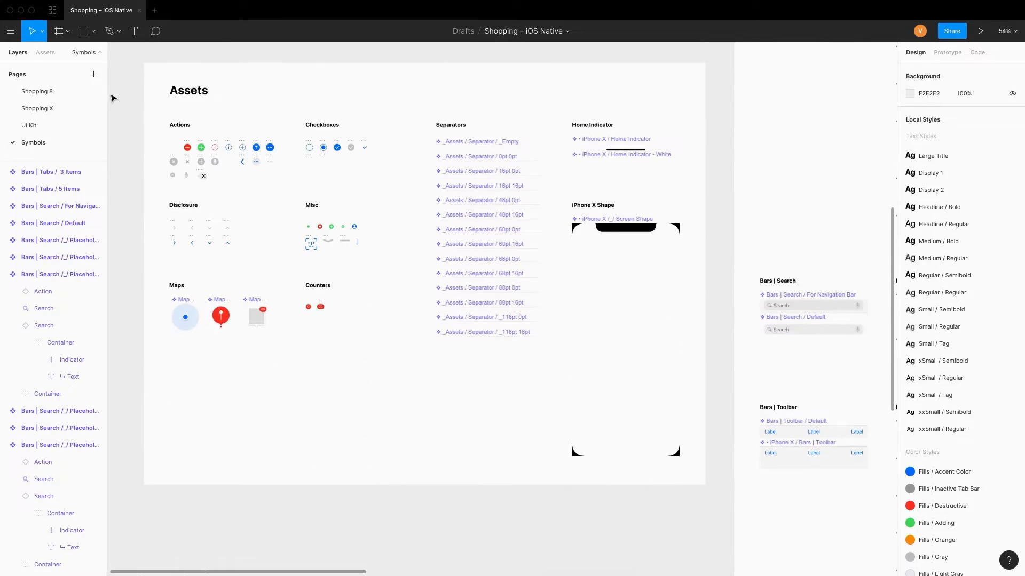
scroll(112, 97, up, 10)
scroll(112, 97, right, 8)
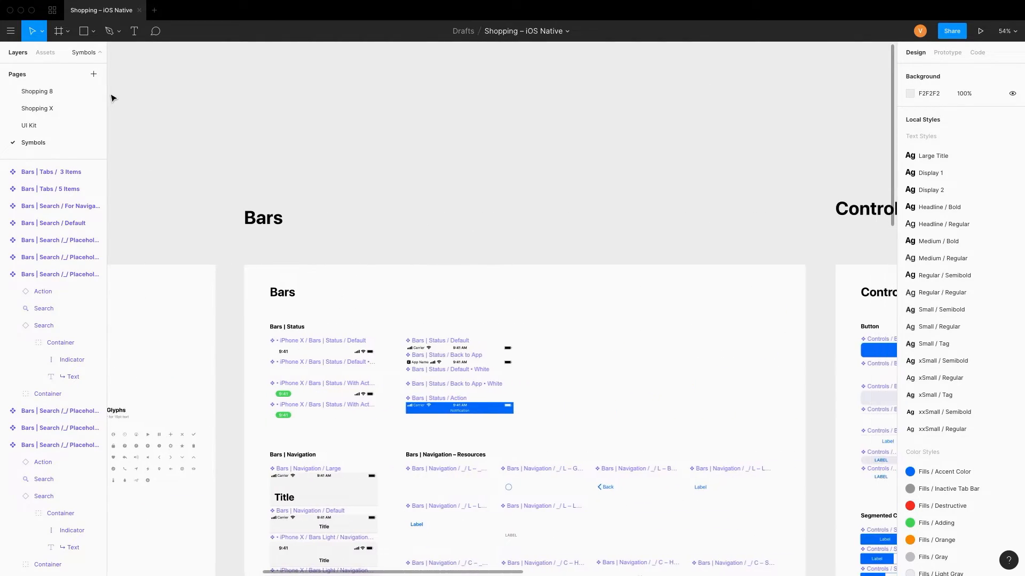
scroll(113, 98, down, 15)
scroll(113, 98, down, 2)
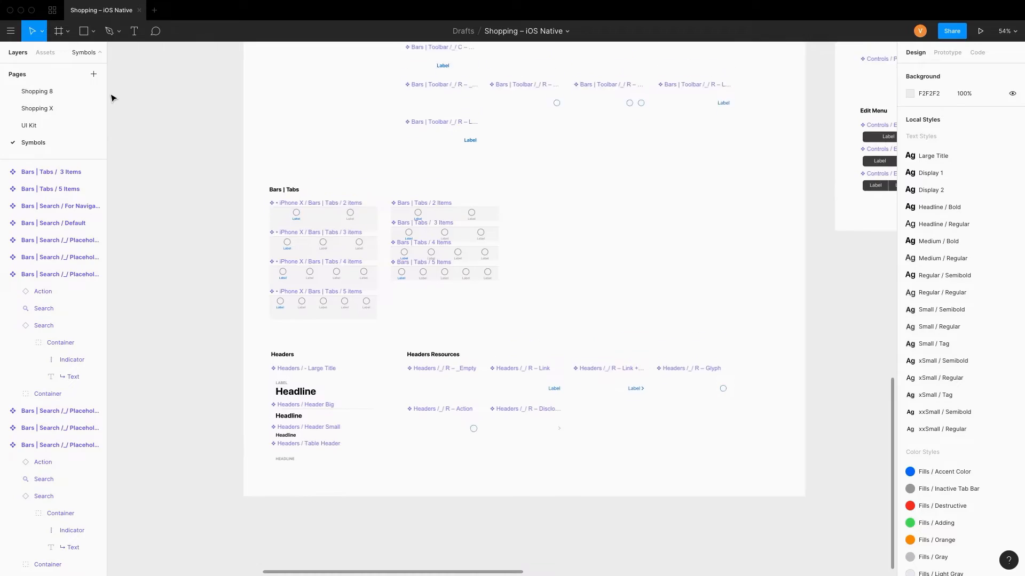
Look through the master components on the Controls and Keyboards boards of the Symbols page.
scroll(113, 98, up, 15)
scroll(113, 99, right, 10)
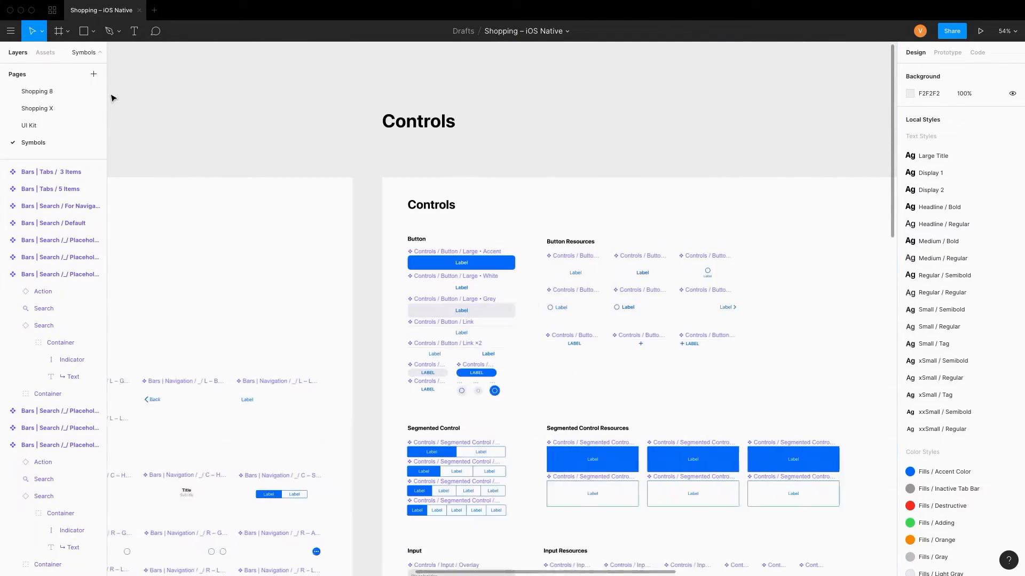
scroll(113, 99, down, 15)
scroll(113, 98, up, 15)
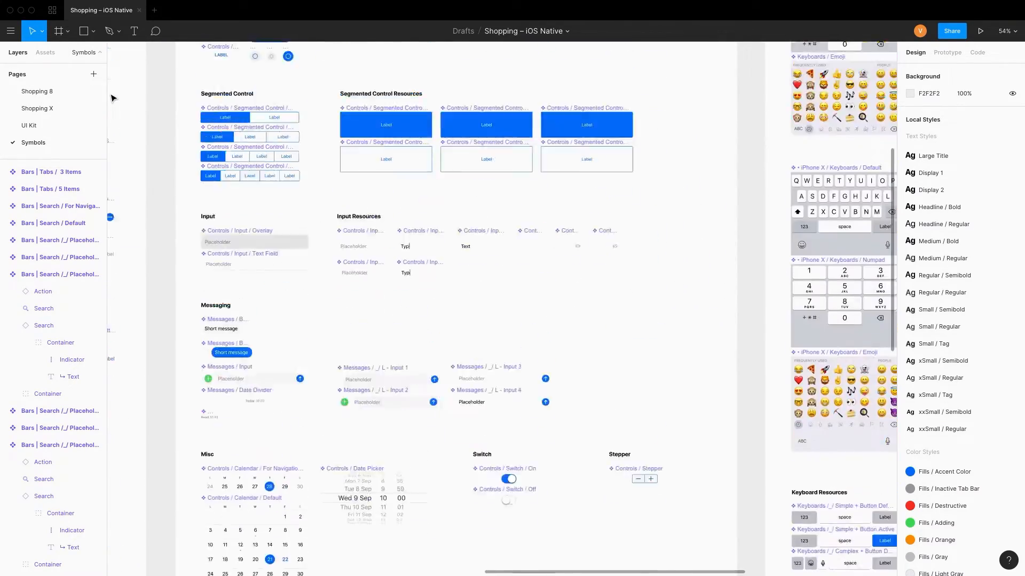
scroll(113, 98, right, 10)
scroll(113, 97, down, 5)
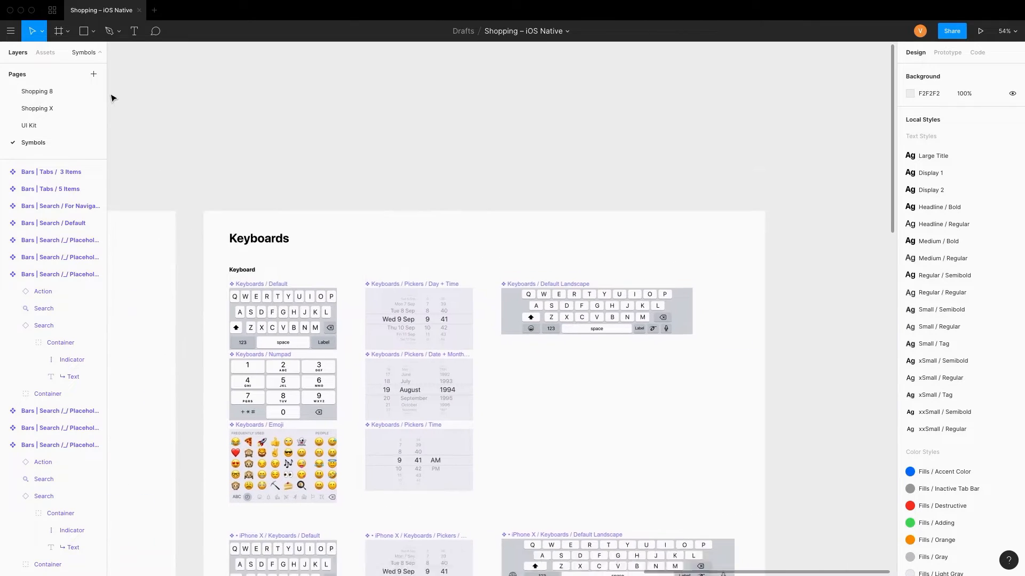
scroll(113, 98, up, 5)
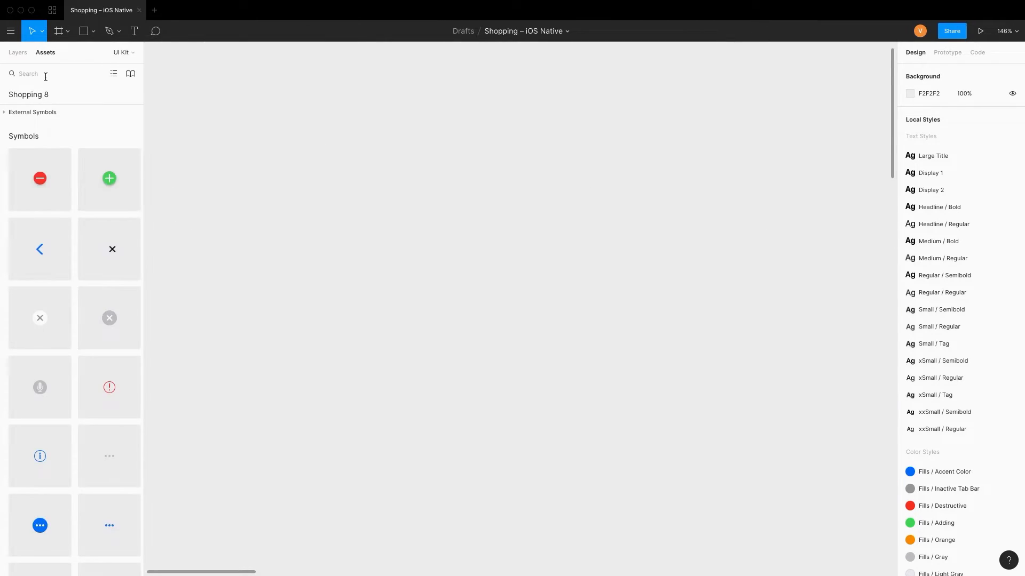
Search the UI Kit assets for "butt", place a Large • White button on the empty canvas, and swap its content to Glyph + Label 2 Row.
text(butt)
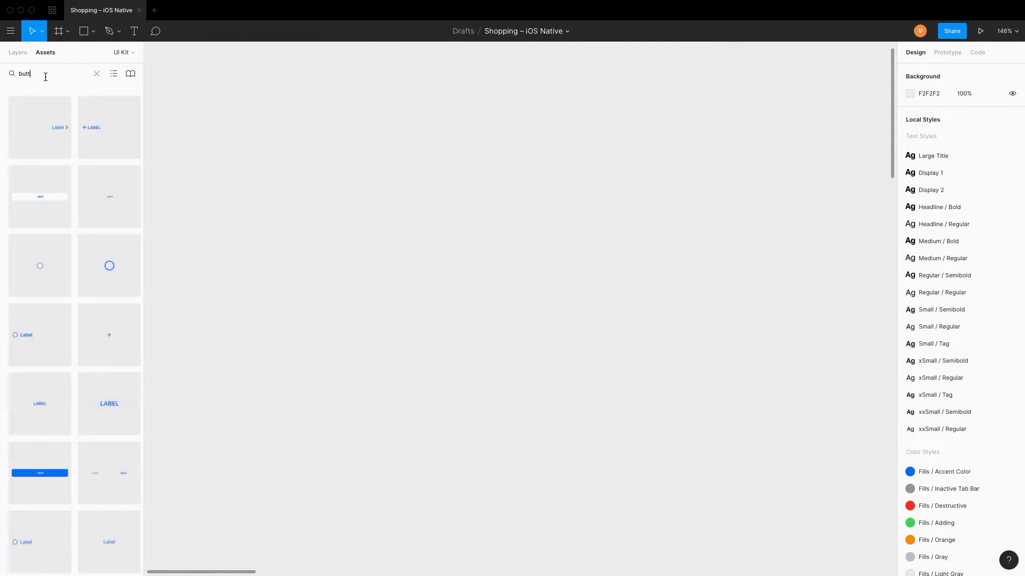
drag(422, 241, 505, 295)
double_click(504, 295)
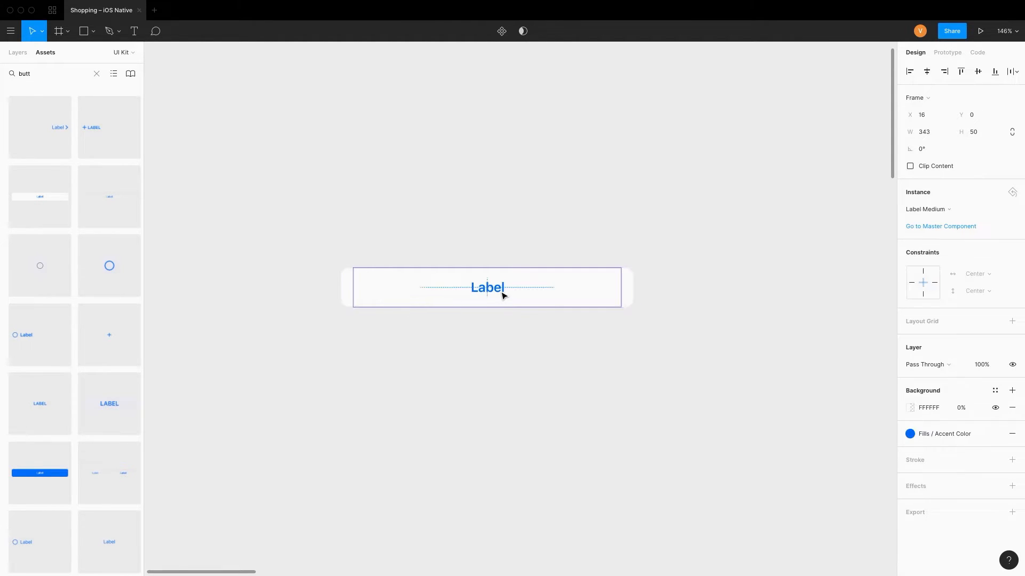
click(932, 211)
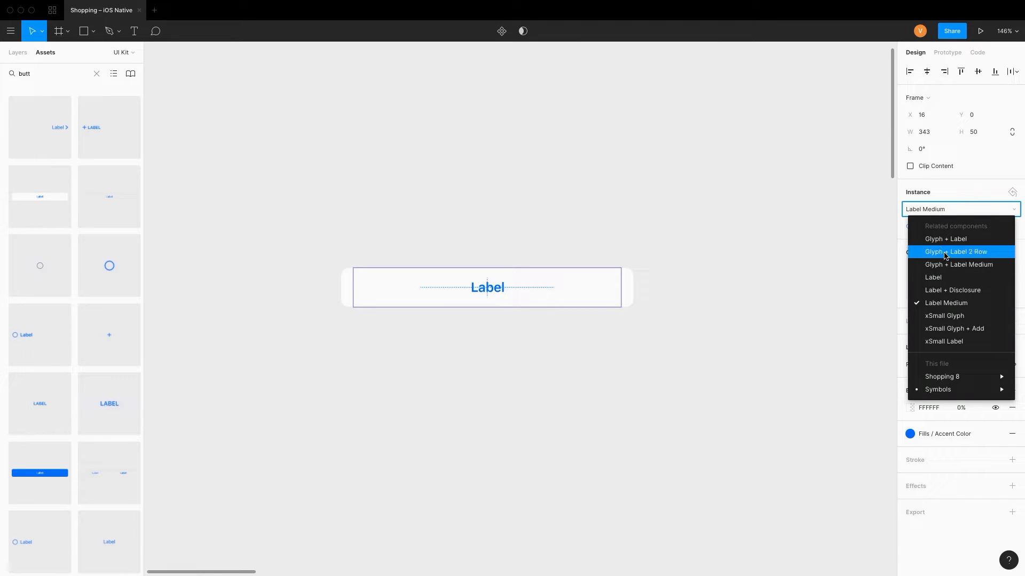
click(946, 255)
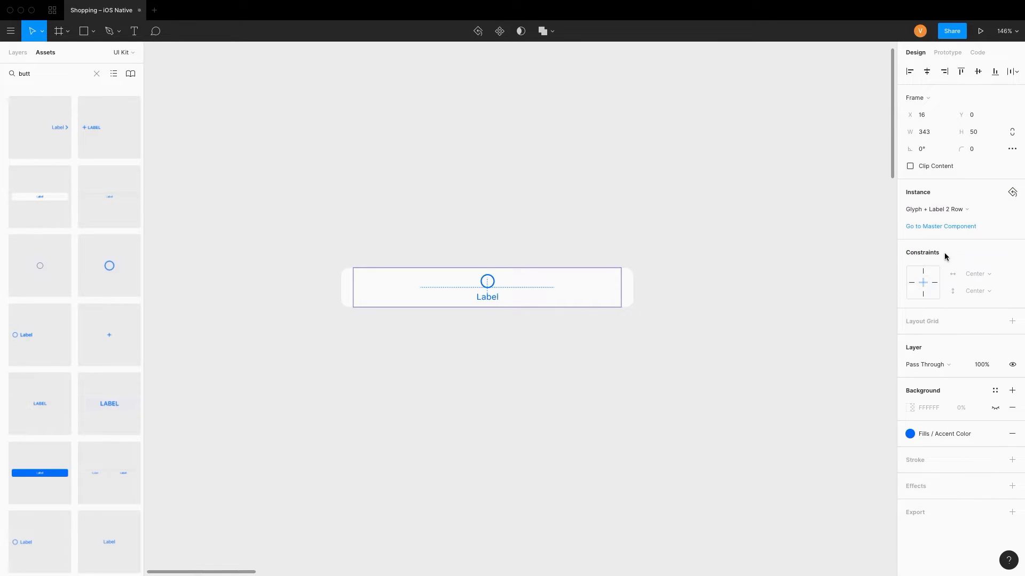
Swap the button's sample glyph for the small Favorite glyph and change its label to "Favorite".
double_click(490, 288)
click(920, 209)
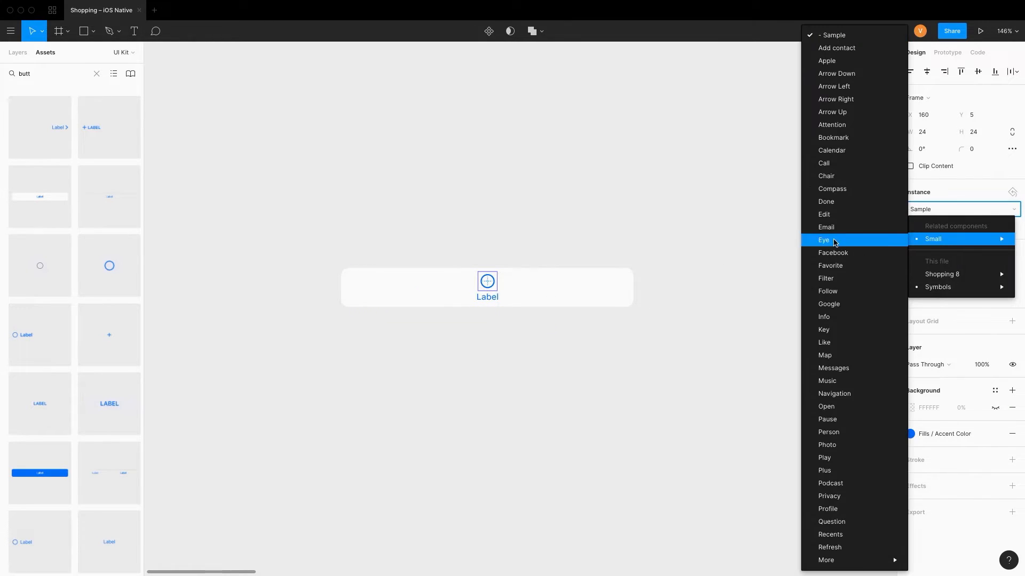
click(832, 266)
click(487, 300)
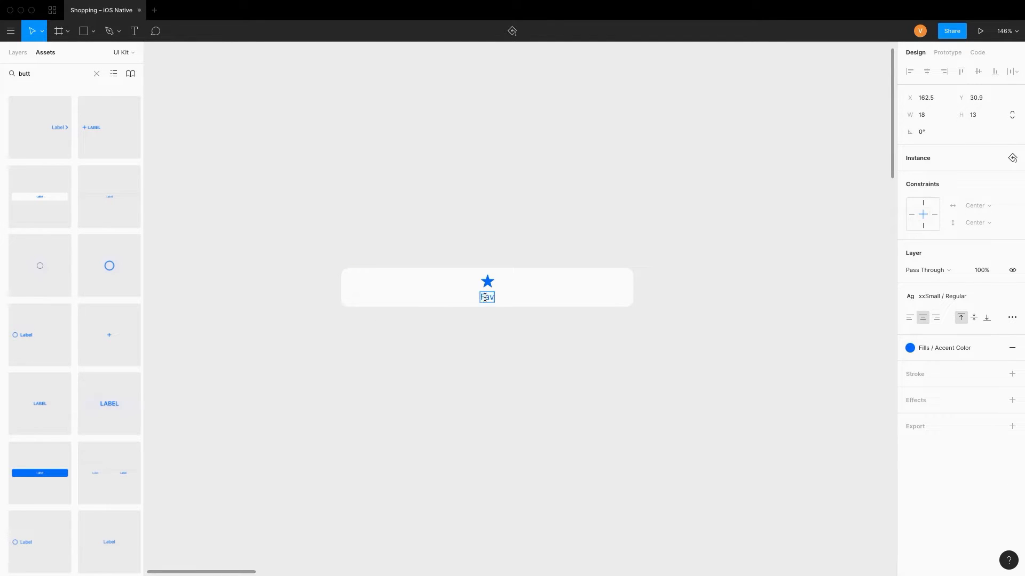
Narrow the whole Favorite button to roughly two fifths of its width, keeping its left edge in place.
click(582, 330)
click(631, 283)
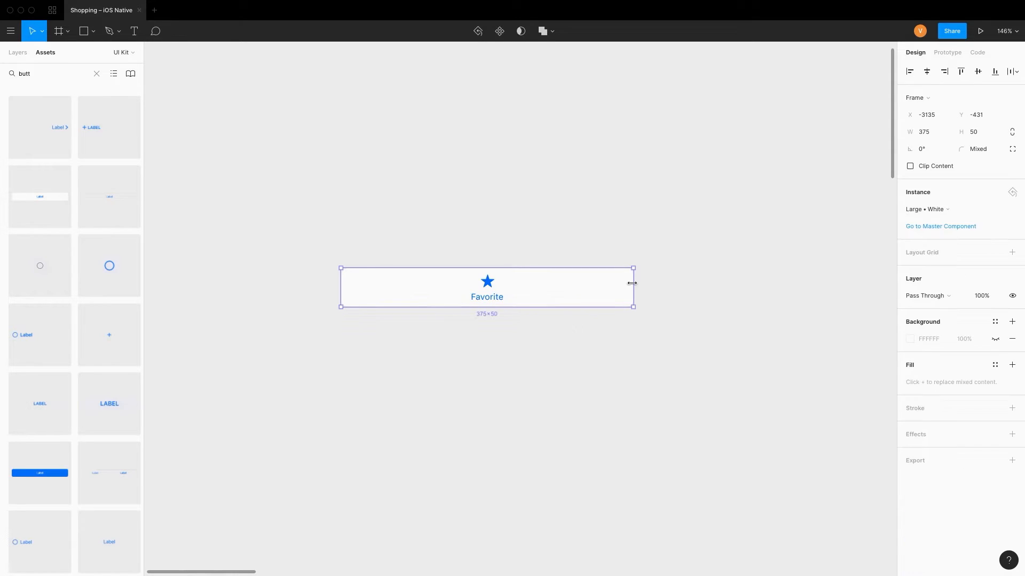
drag(631, 283, 454, 290)
click(511, 261)
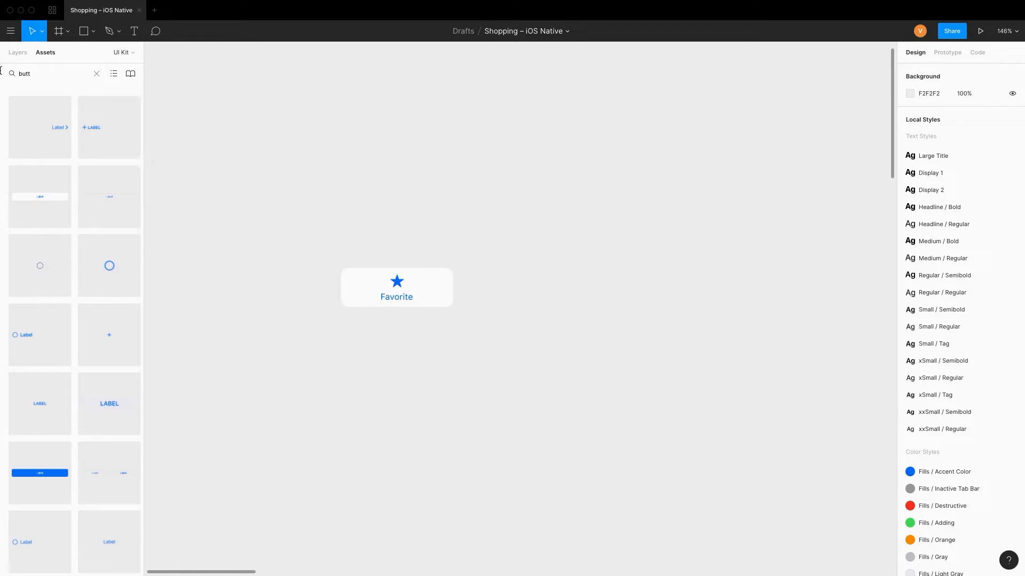
Place a search bar below the Favorite button and a large-title navigation bar above the button.
drag(329, 402, 460, 375)
click(437, 176)
click(97, 74)
scroll(85, 130, down, 8)
drag(109, 507, 417, 156)
Swap the navigation bar's empty upper right slot to R – Bitmap and its lower right slot to R Bottom – Label.
double_click(598, 189)
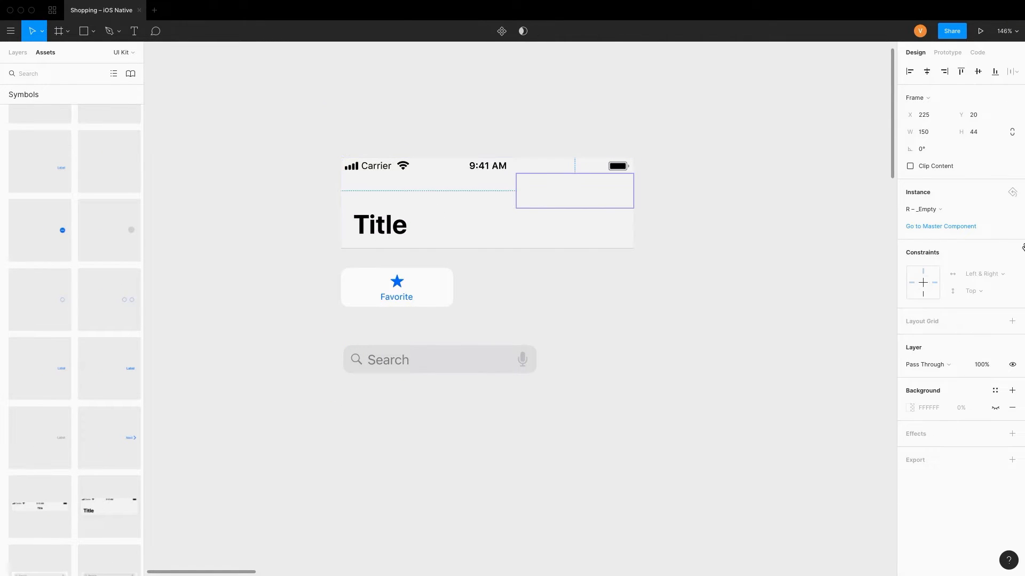
click(929, 209)
click(849, 391)
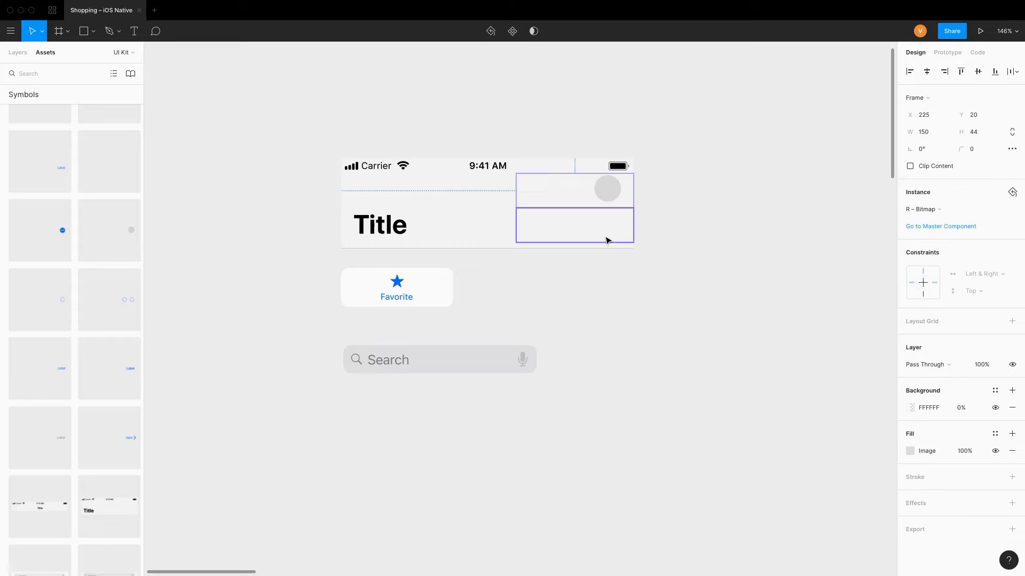
scroll(606, 238, down, 1)
click(933, 209)
mouse_move(956, 239)
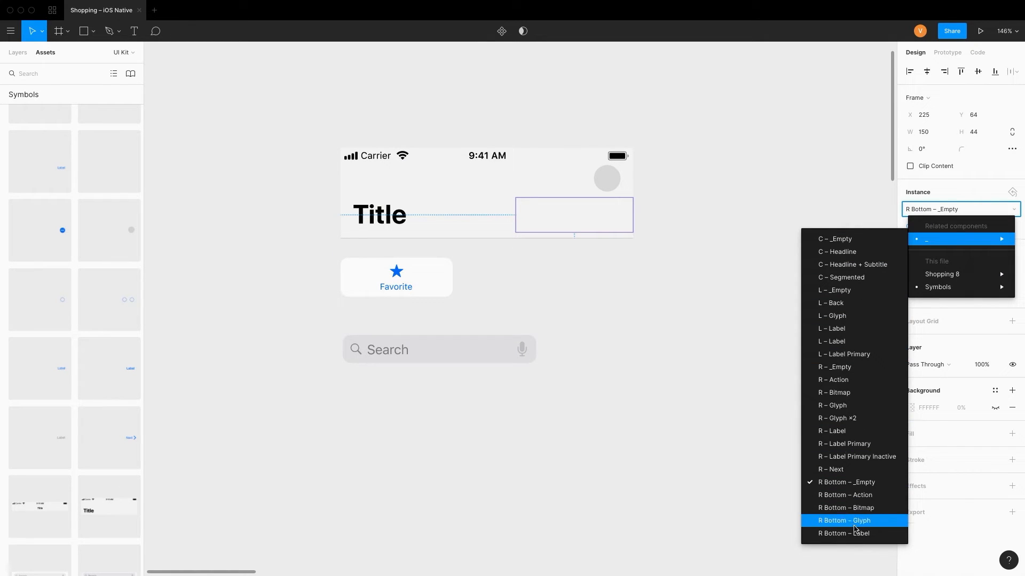
click(854, 533)
Swap the navigation bar's empty left slot to L – Back.
click(368, 185)
click(932, 209)
mouse_move(939, 239)
click(845, 302)
click(696, 137)
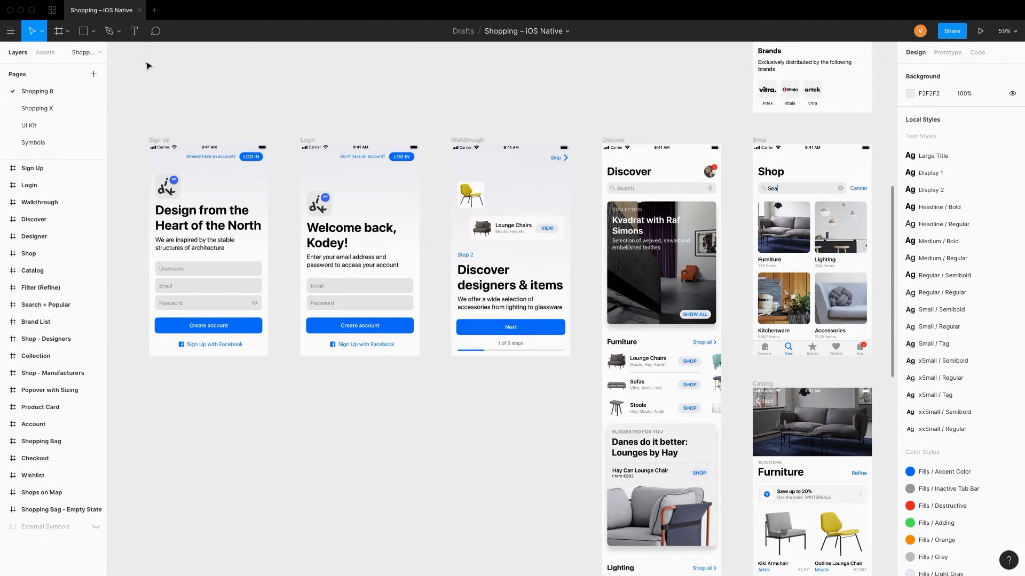
Edit the Display 1 text style of the Sign Up heading to use the Bluu Next font with -1 px letter spacing.
click(186, 208)
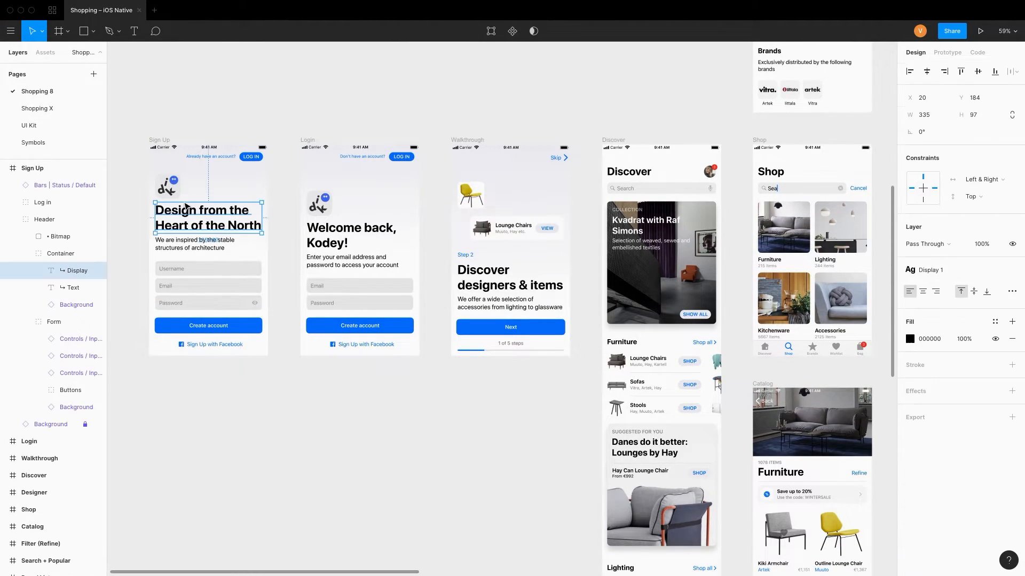
click(971, 271)
click(990, 292)
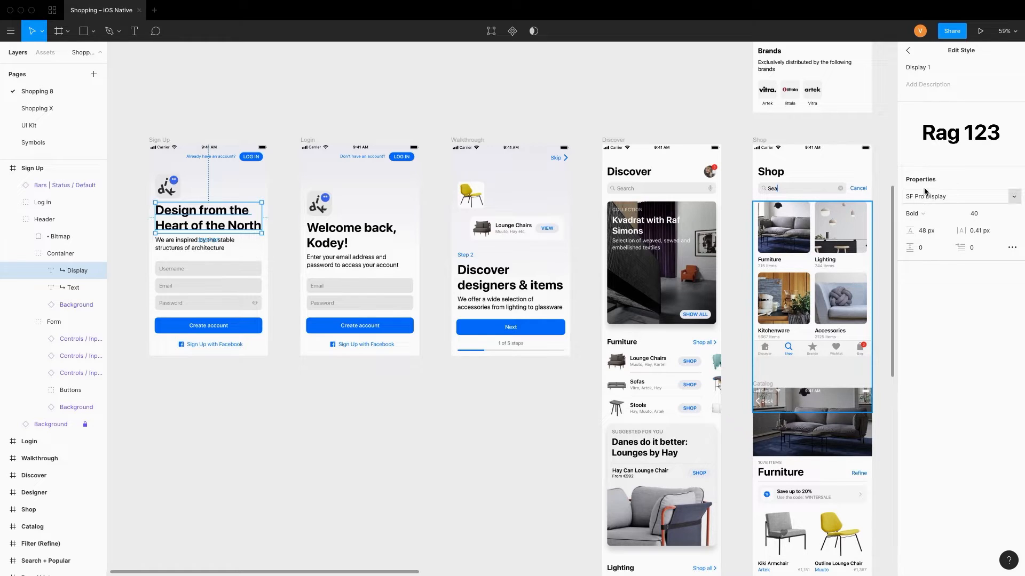
key(Return)
click(976, 232)
drag(962, 231, 962, 231)
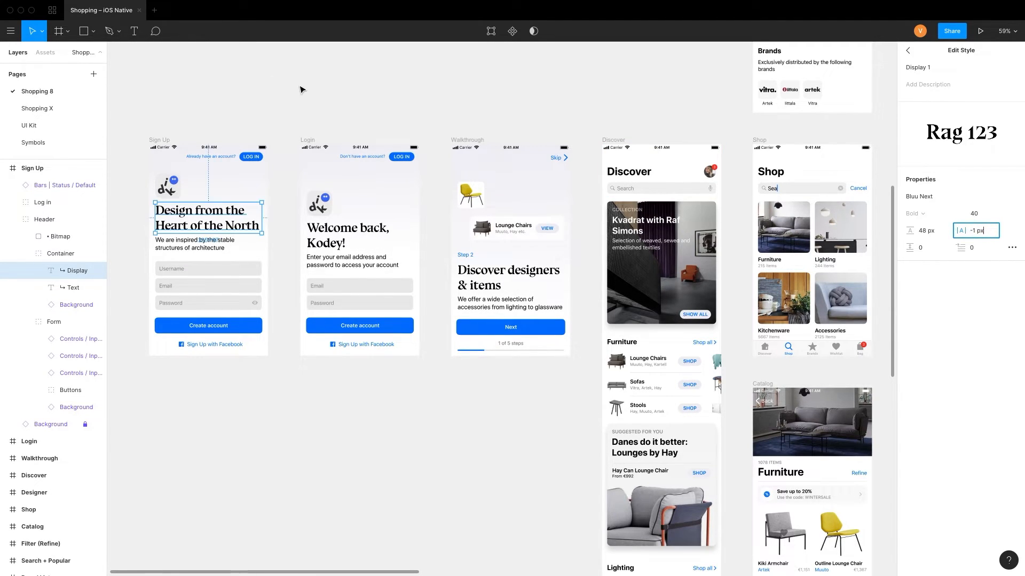
click(273, 86)
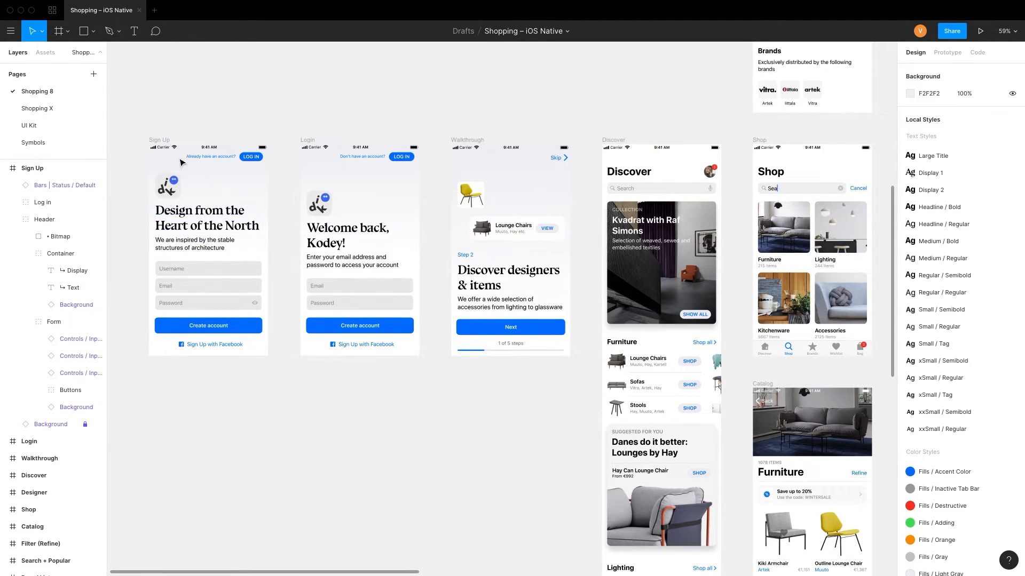
Set the Large Title text style used by the Discover heading to the Bluu Next font.
super+click(634, 174)
click(959, 298)
key(Return)
Set the Display 2 text style of the "Danes do it better" heading on the Discover screen to the Bluu Next font.
super+click(661, 448)
click(990, 291)
click(1007, 338)
click(933, 196)
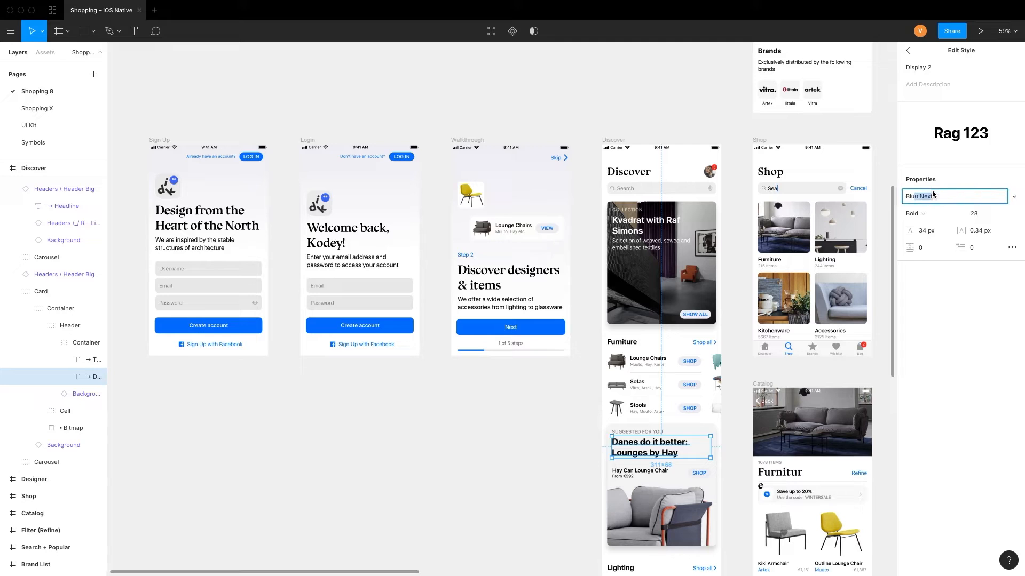
text(Blu)
key(Return)
click(618, 78)
scroll(617, 79, right, 10)
scroll(618, 79, right, 20)
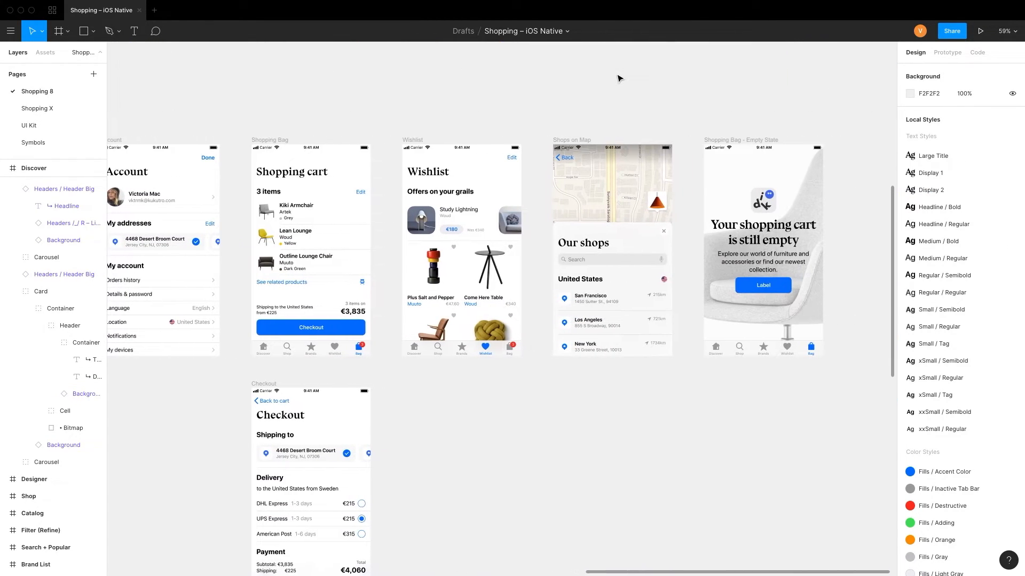
scroll(617, 79, left, 20)
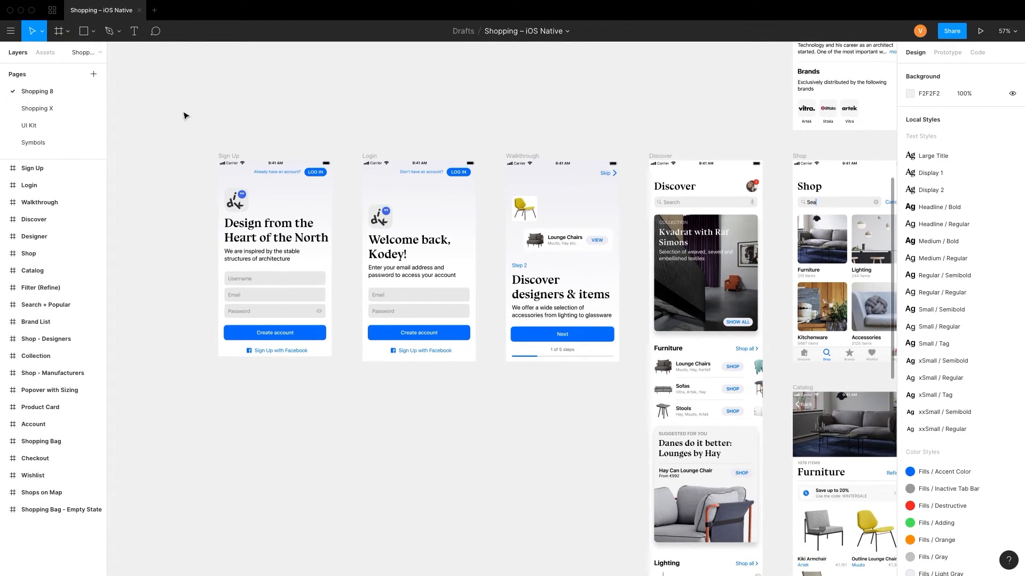
Replace the image fill of the logo on the Sign Up screen with 2.png.
click(237, 190)
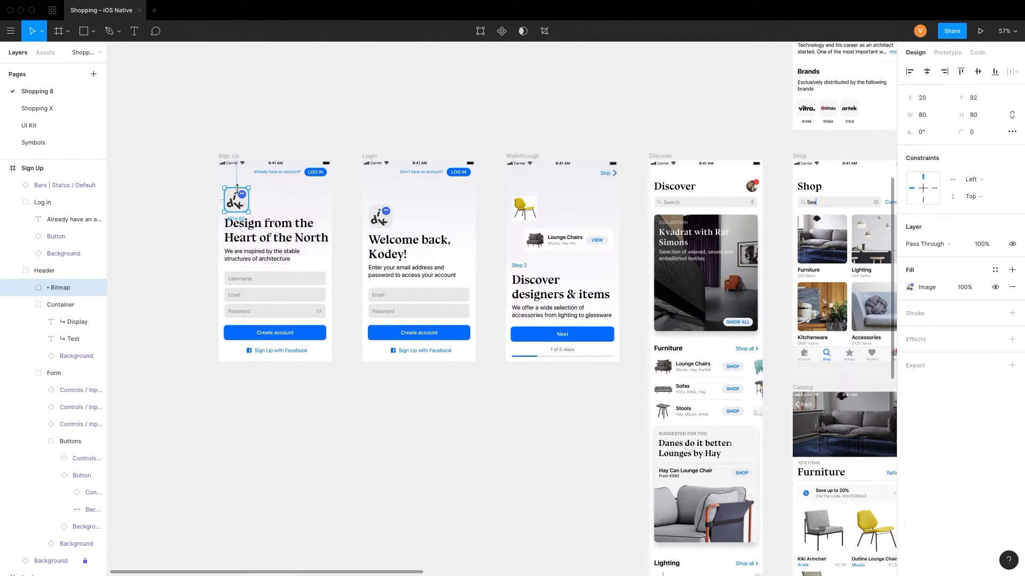
click(910, 287)
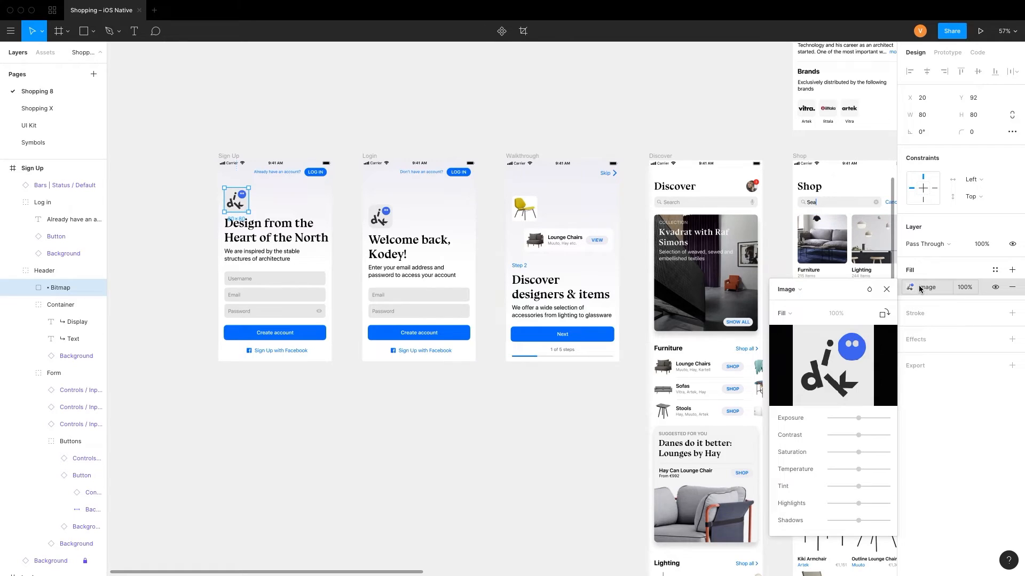
click(810, 362)
double_click(408, 36)
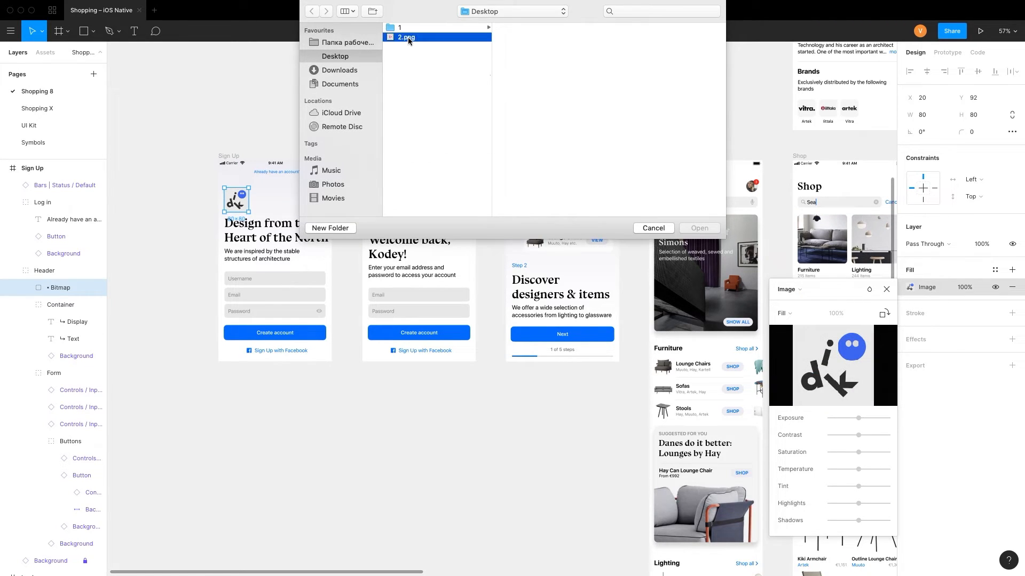
Replace the image fill of the logo on the Login screen with 2.png.
click(380, 216)
click(910, 287)
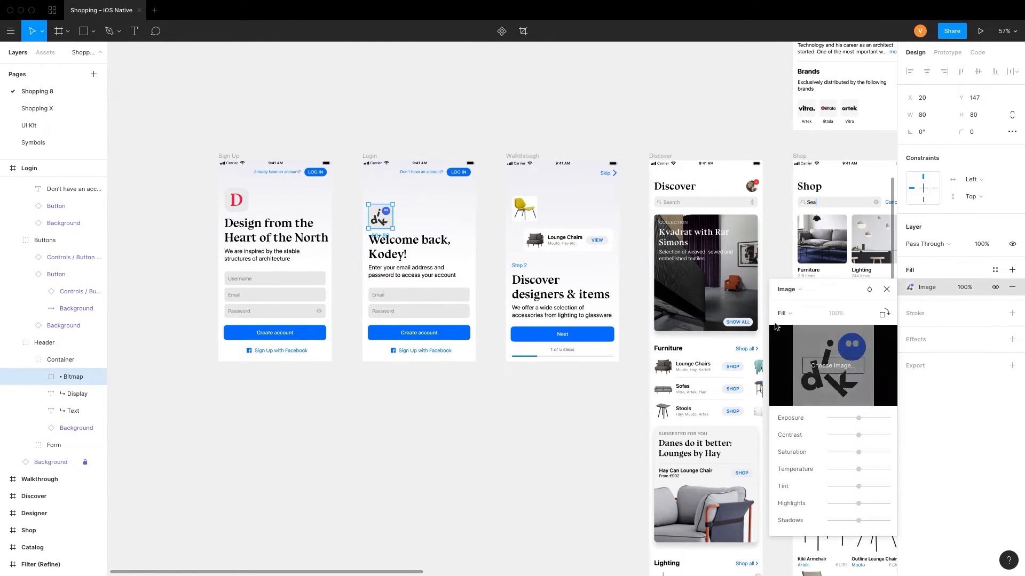
click(824, 366)
click(407, 36)
double_click(408, 36)
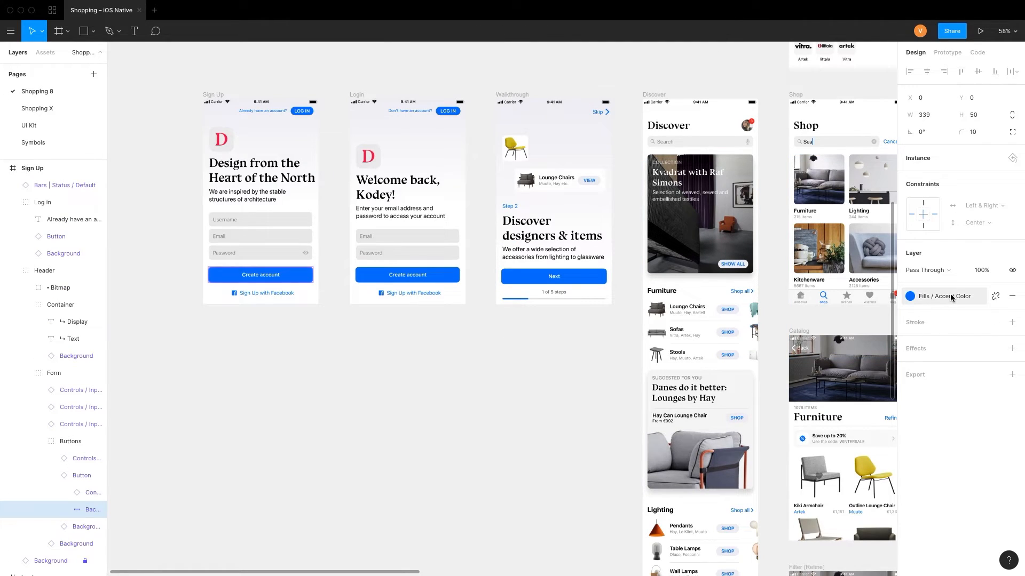
Change the Fills / Accent Color style of the Create account button's background to FF2D55.
click(952, 297)
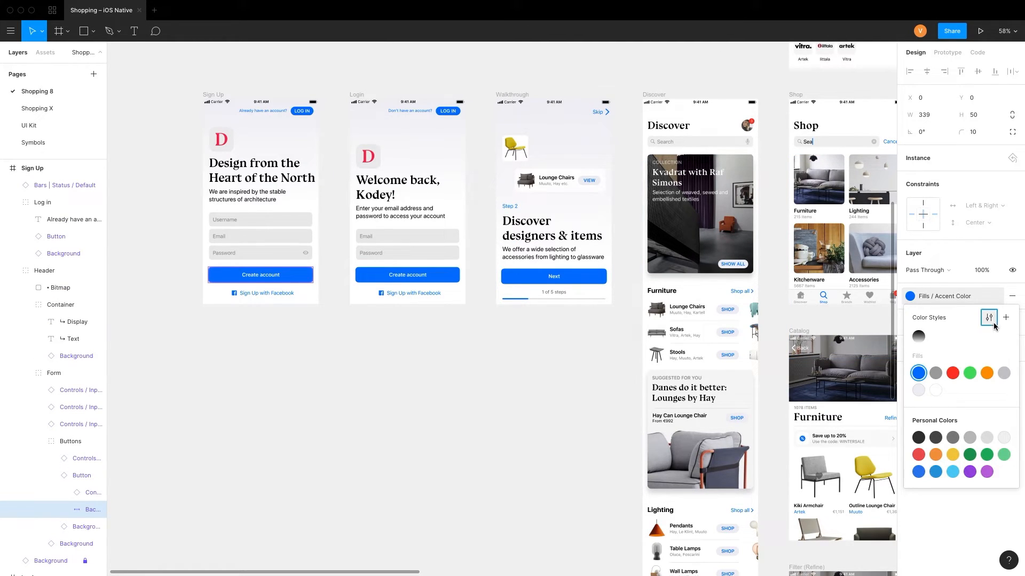
click(989, 318)
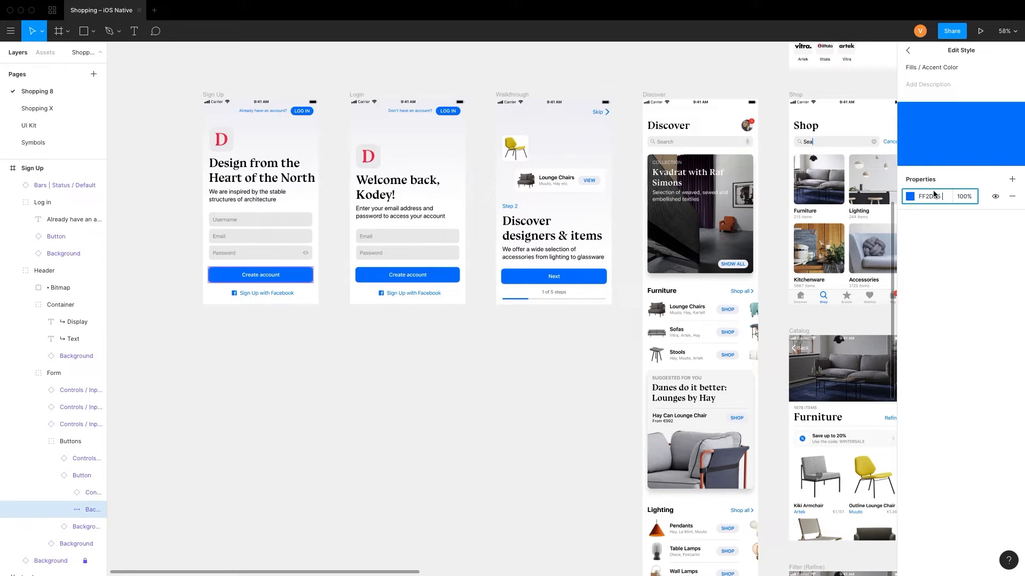
key(Return)
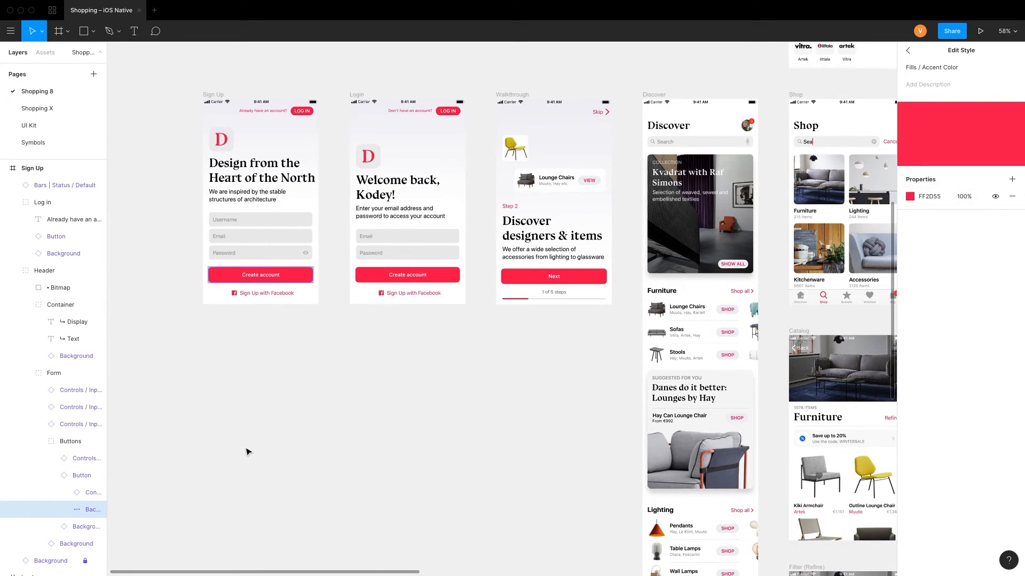
click(247, 452)
scroll(248, 452, right, 15)
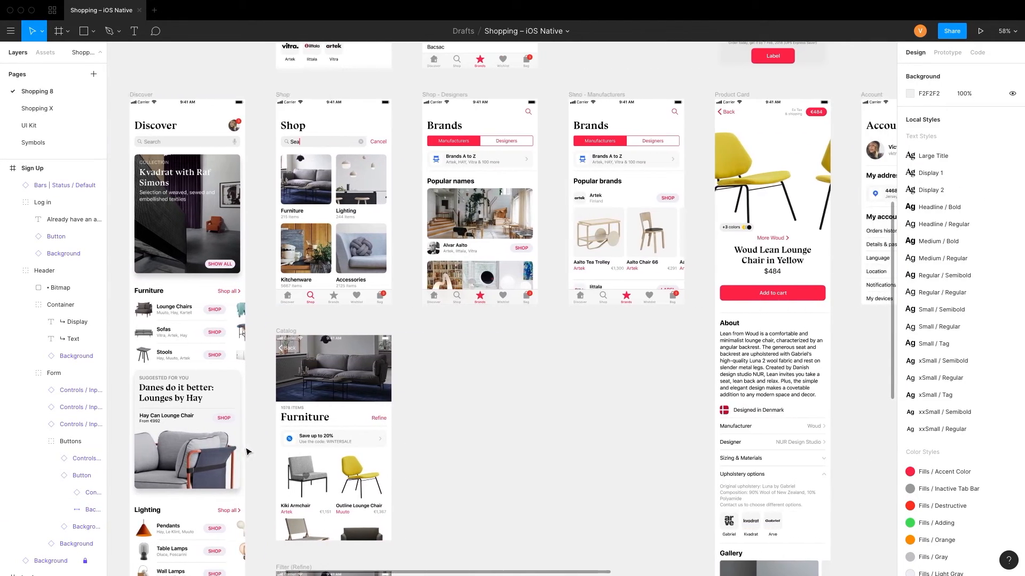
scroll(247, 452, right, 5)
scroll(247, 452, left, 20)
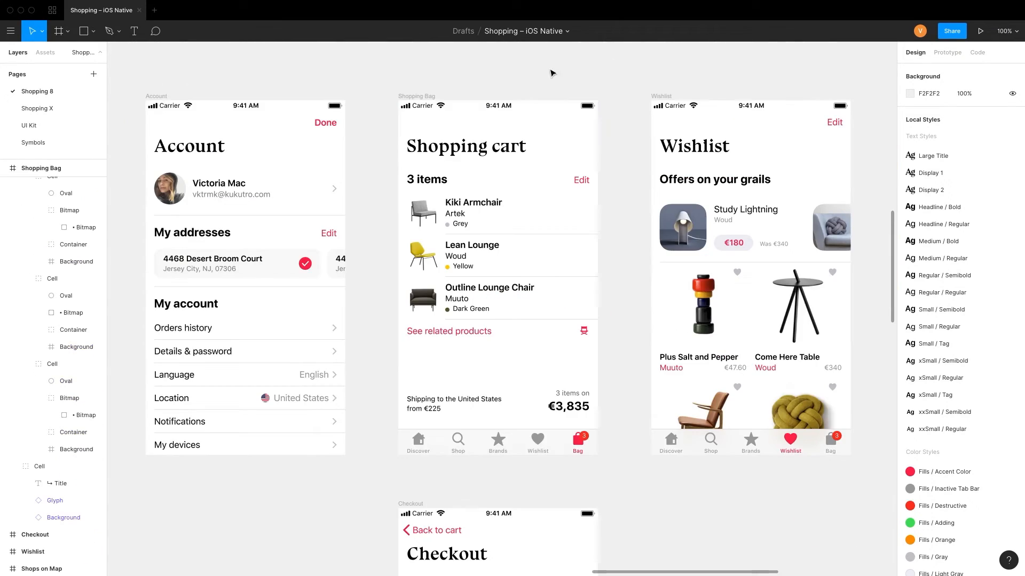
Replace the image fills of the three product thumbnails on the Shopping Bag screen with other interior and furniture photos.
click(422, 212)
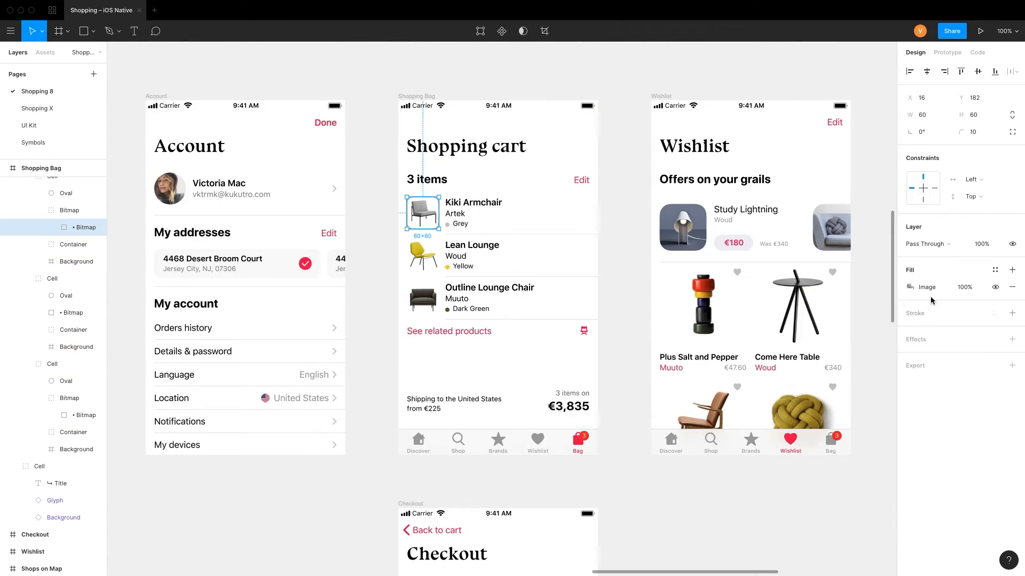
click(910, 288)
click(833, 366)
click(422, 255)
click(910, 287)
click(834, 365)
double_click(430, 39)
click(422, 298)
click(910, 287)
click(833, 366)
double_click(483, 48)
Change the Shopping Bag screen's large navigation title to "Cart".
double_click(509, 143)
double_click(509, 144)
drag(502, 145, 336, 147)
text(C)
Swap the empty slot beside the Cart title to R Bottom – Action.
click(559, 143)
click(966, 210)
mouse_move(950, 313)
mouse_move(833, 313)
click(745, 294)
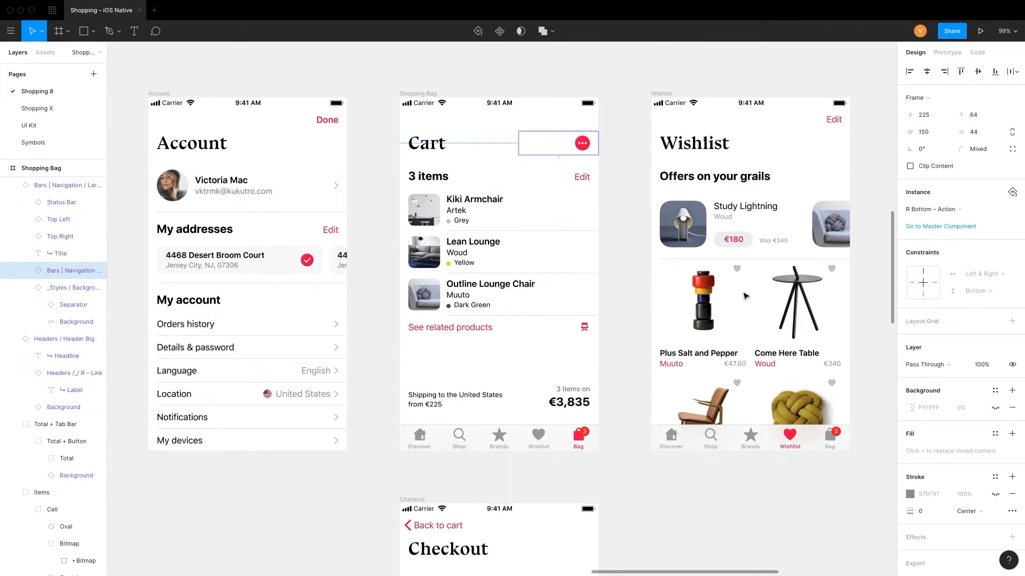
Swap the empty upper left slot of the Cart navigation bar to L – Back.
click(426, 129)
click(931, 209)
mouse_move(942, 241)
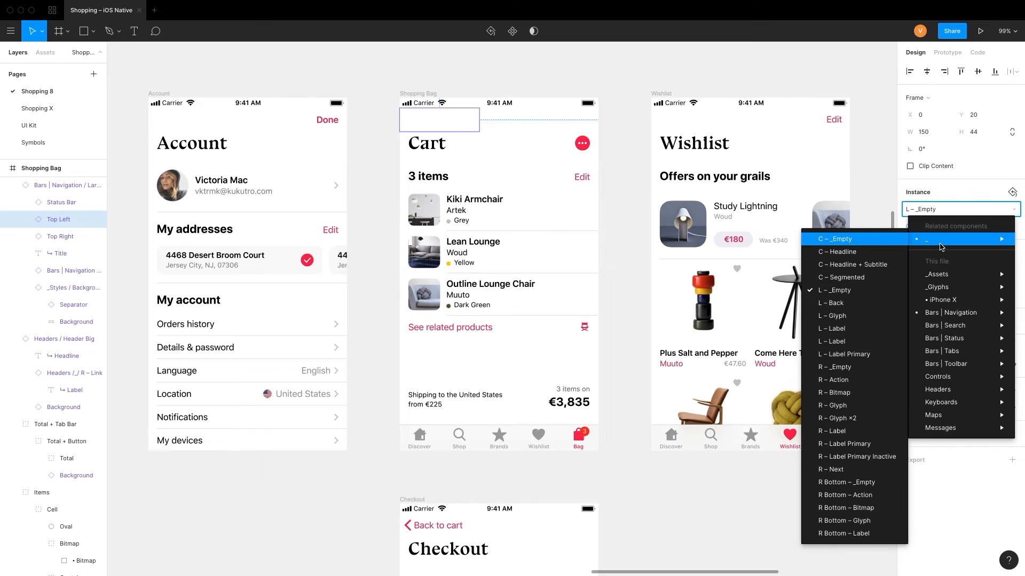
click(835, 303)
Move the shipping and total group up to Y 485 and place a Large • Accent button symbol below the price.
drag(483, 405, 483, 379)
click(46, 52)
click(27, 74)
text(button)
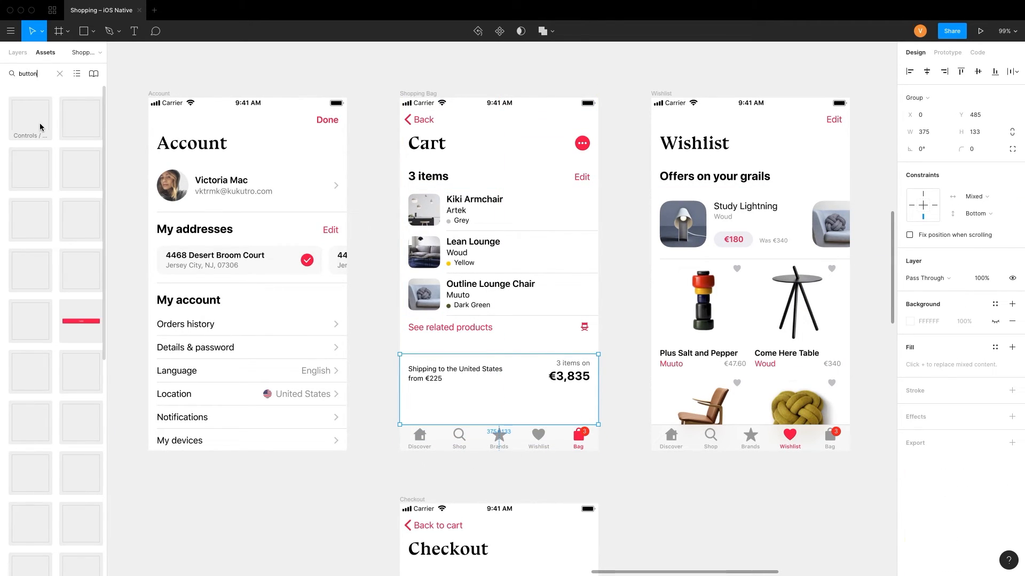
drag(67, 313, 499, 413)
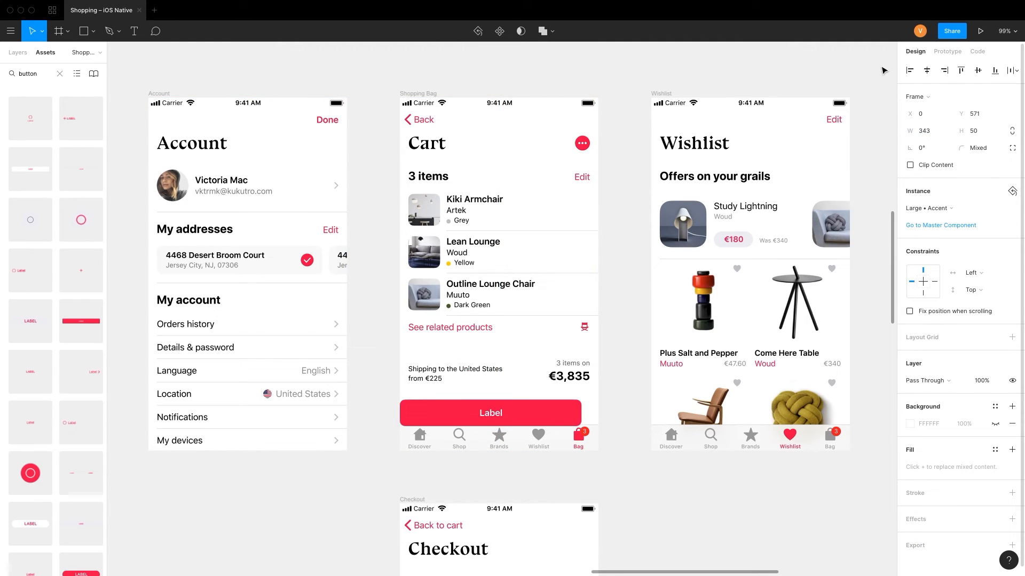
Center the new button horizontally on the Shopping Bag screen and set its label to "Checkout".
click(925, 71)
double_click(498, 404)
text(Check)
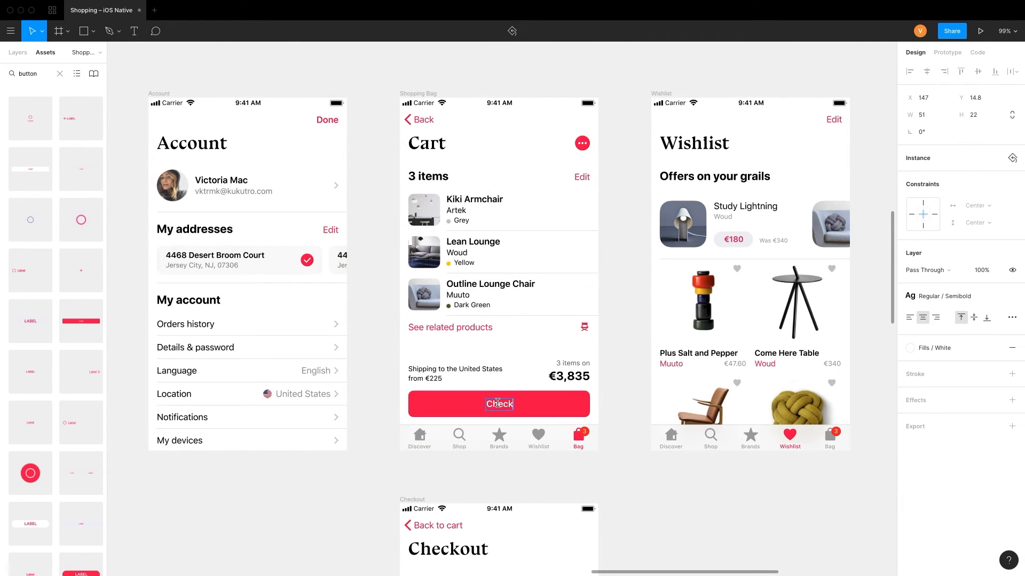
text(out)
click(640, 503)
Review the restyled screens across the Shopping 8 page and the Shopping X page.
key(alt+1)
key(shift+1)
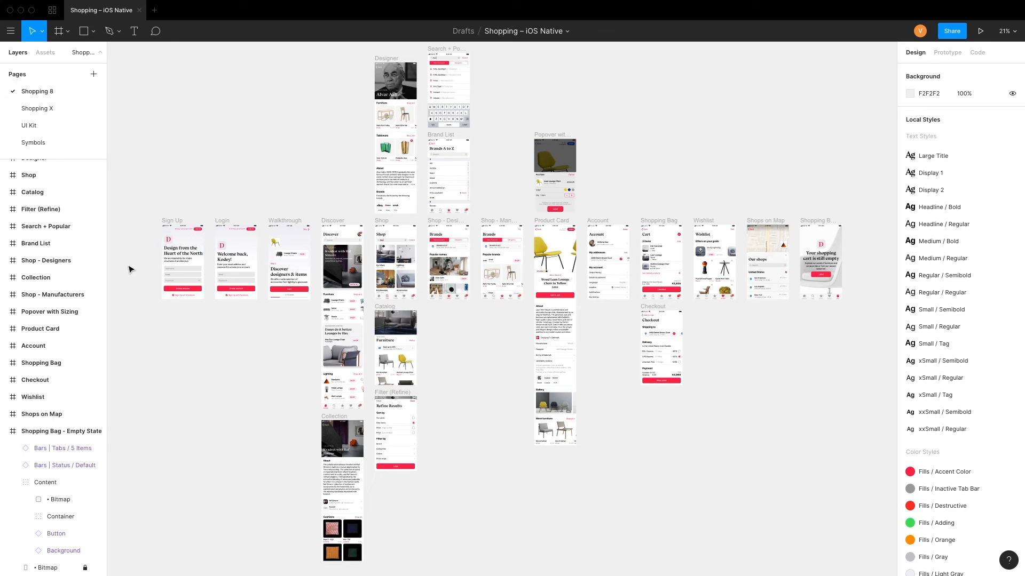
scroll(129, 269, up, 5)
scroll(130, 268, right, 10)
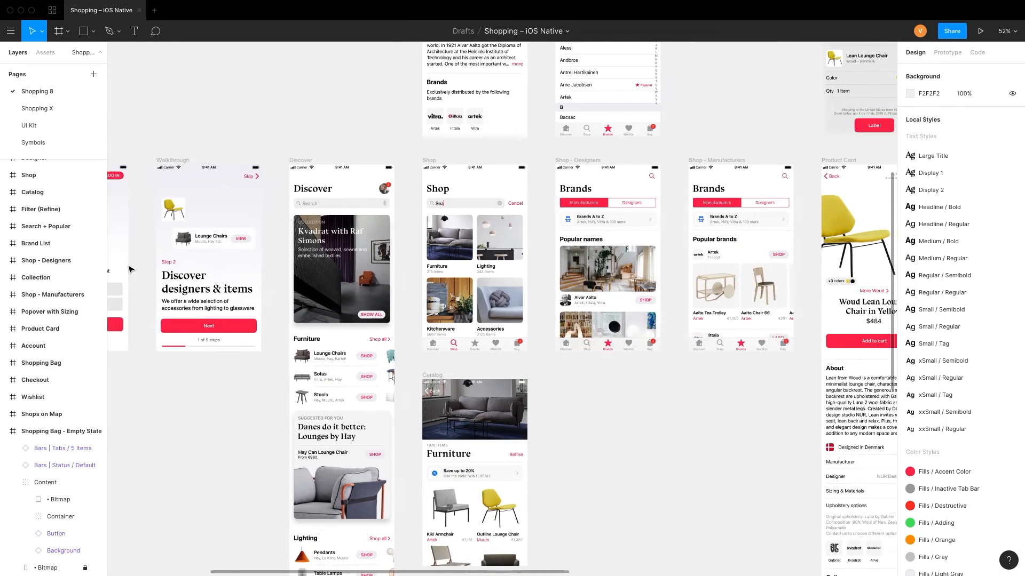
scroll(130, 269, right, 10)
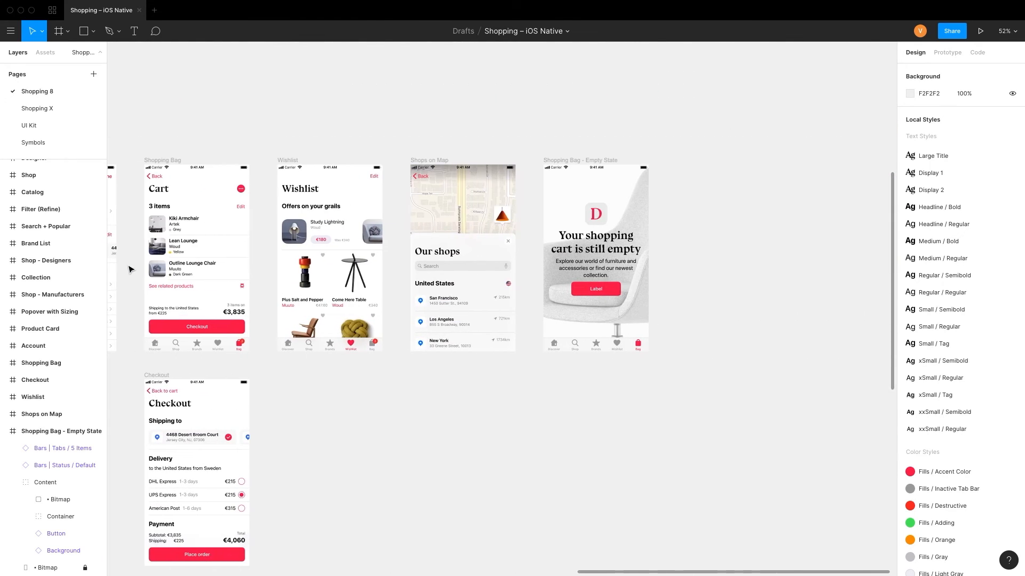
scroll(130, 269, left, 20)
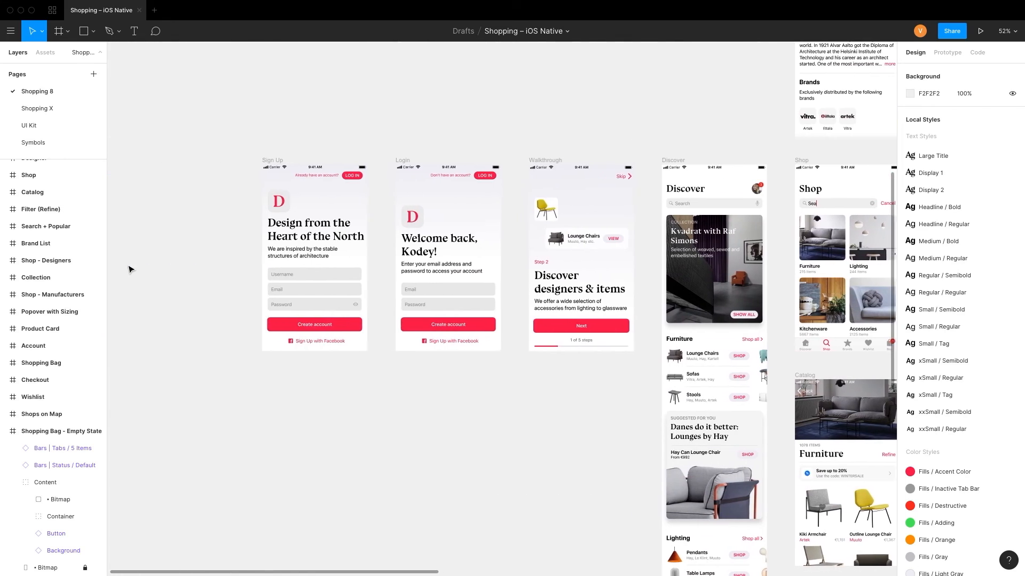
click(21, 108)
scroll(131, 286, up, 4)
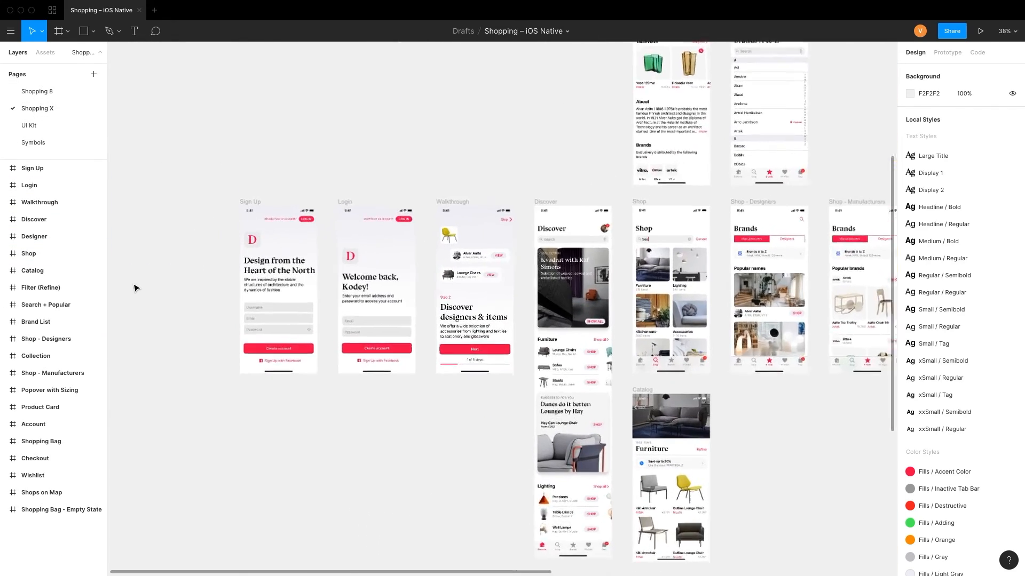
scroll(133, 288, right, 15)
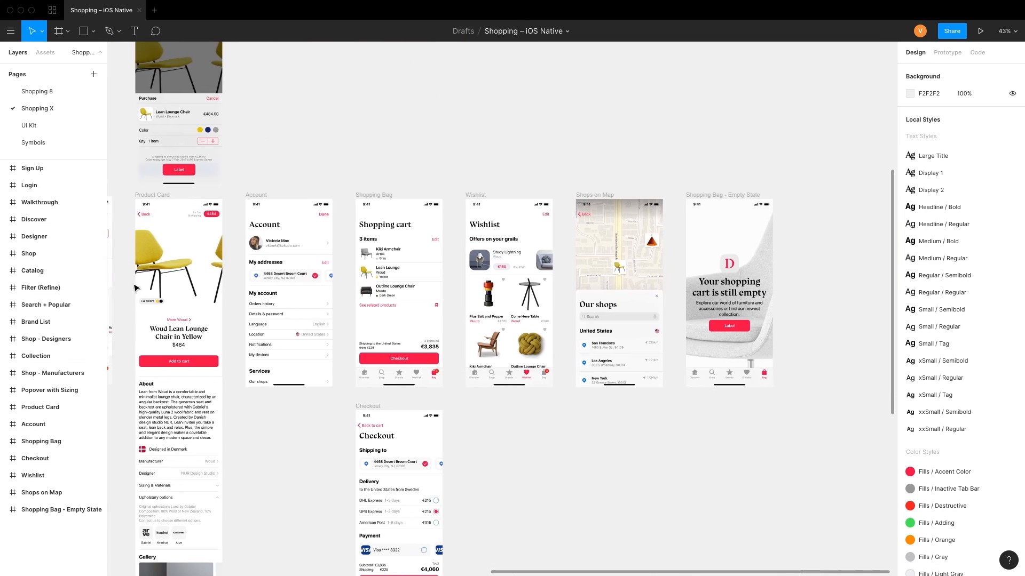
scroll(134, 288, left, 15)
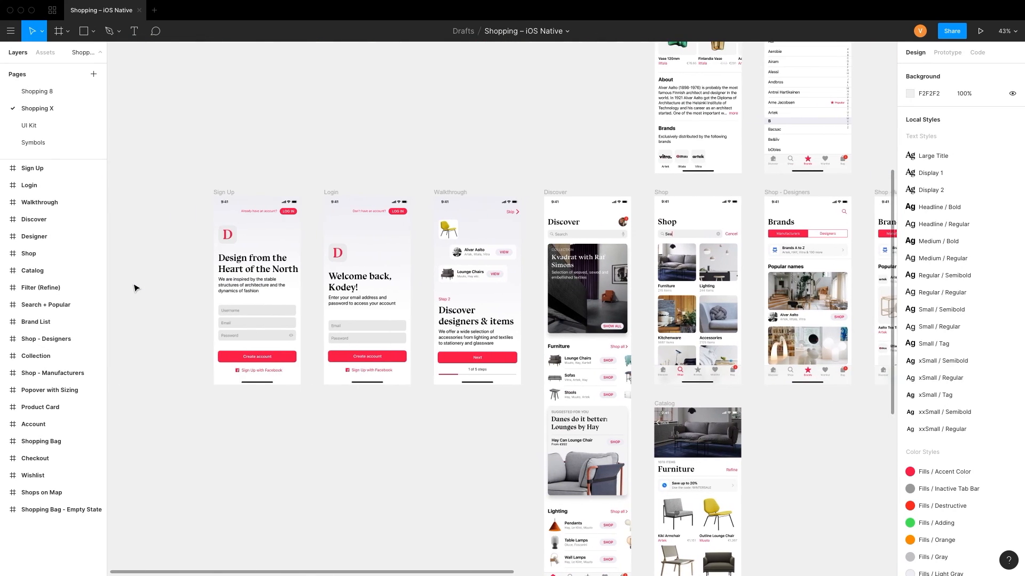